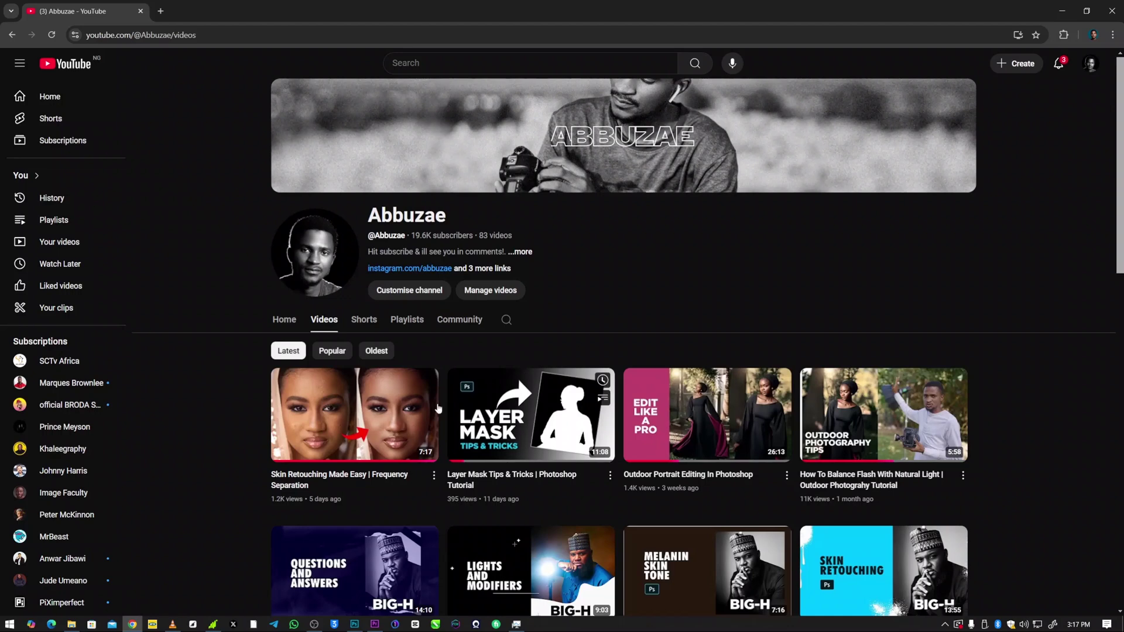
pyautogui.click(421, 411)
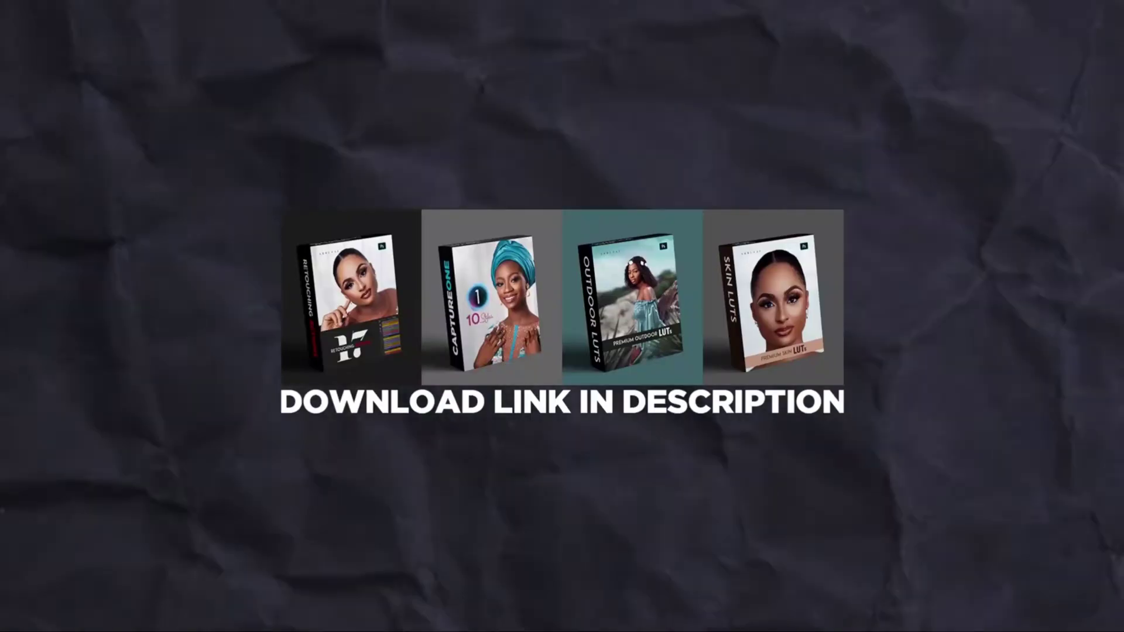
pyautogui.moveTo(537, 366)
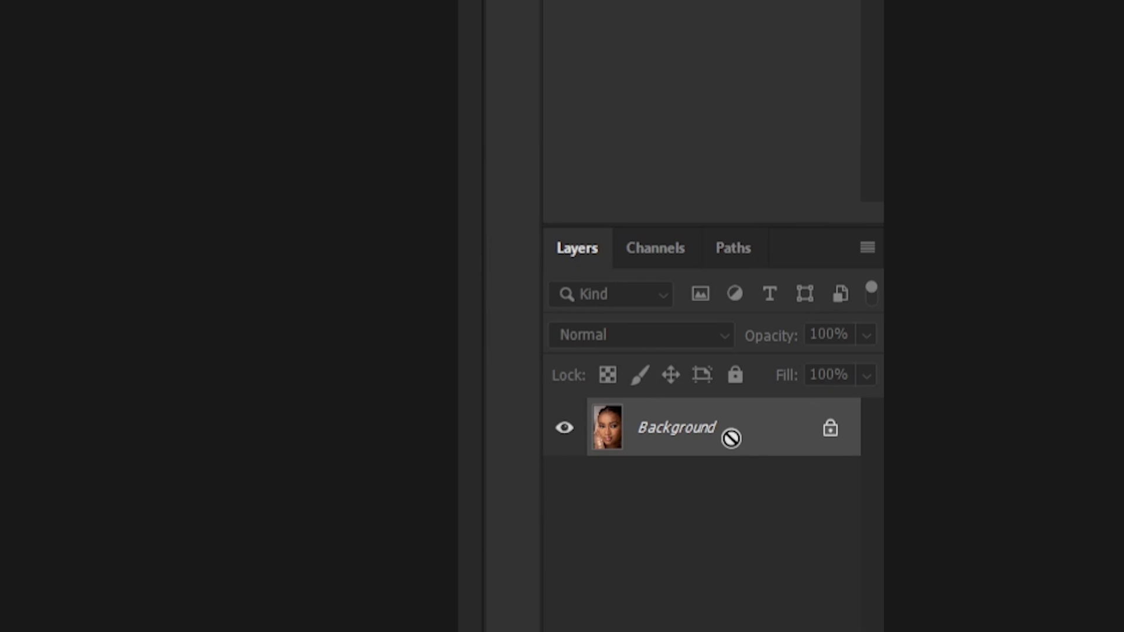
# Duplicate the Background layer twice and rename the lower copy Colors.
pyautogui.hotkey('ctrl', 'j')
pyautogui.hotkey('ctrl', 'j')
pyautogui.click(660, 491)
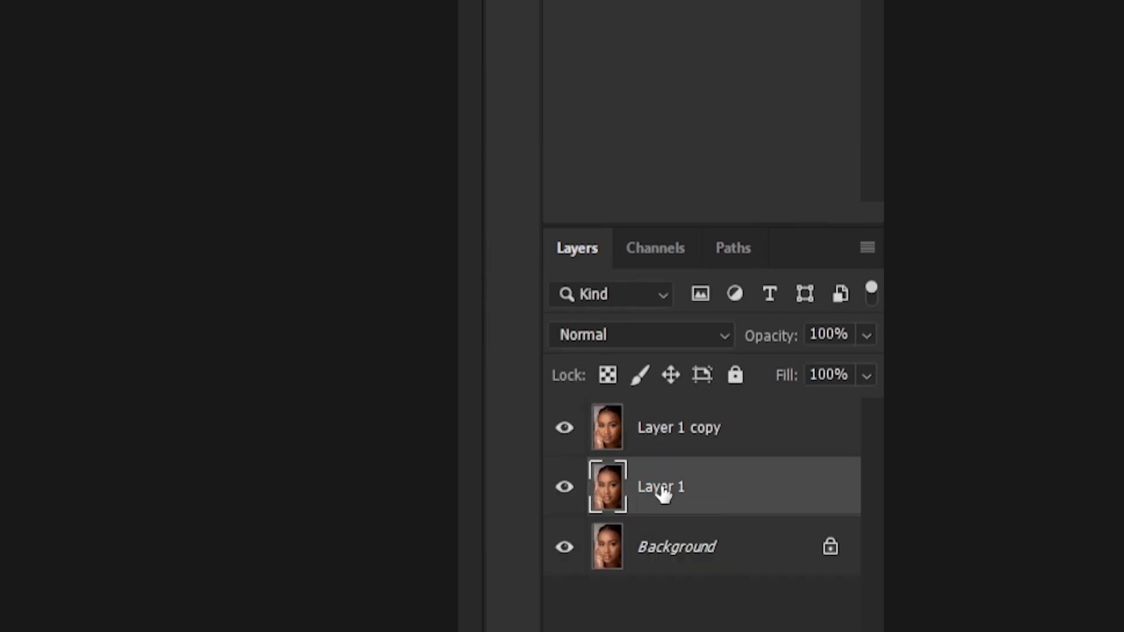
pyautogui.doubleClick(664, 487)
pyautogui.write('Colors')
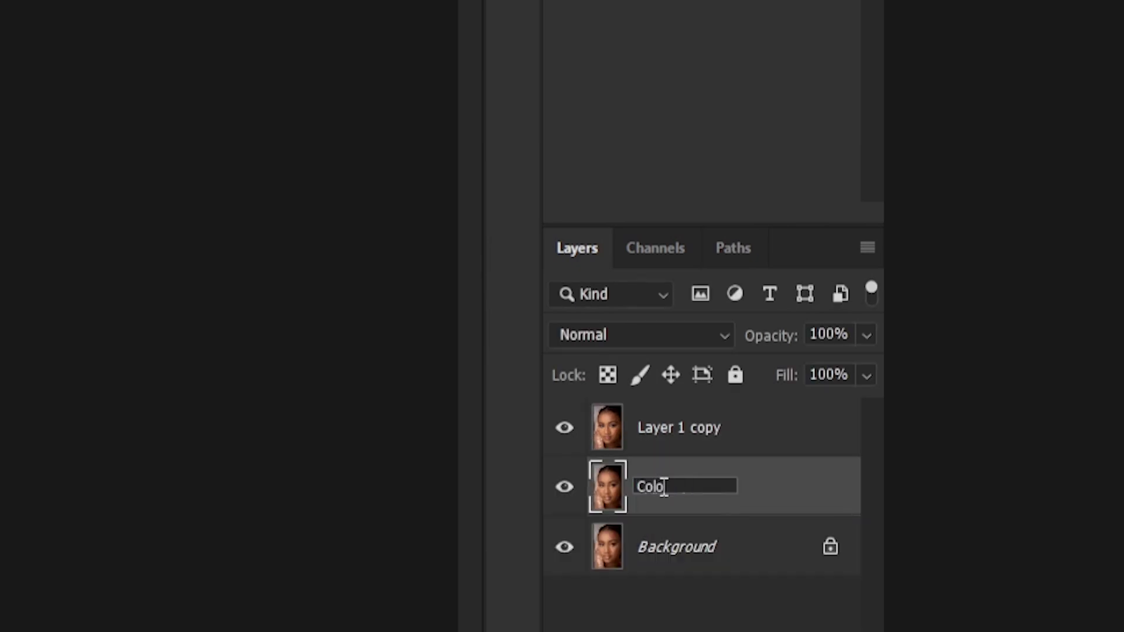
# Rename the upper layer copy Textures and hide it.
pyautogui.doubleClick(672, 430)
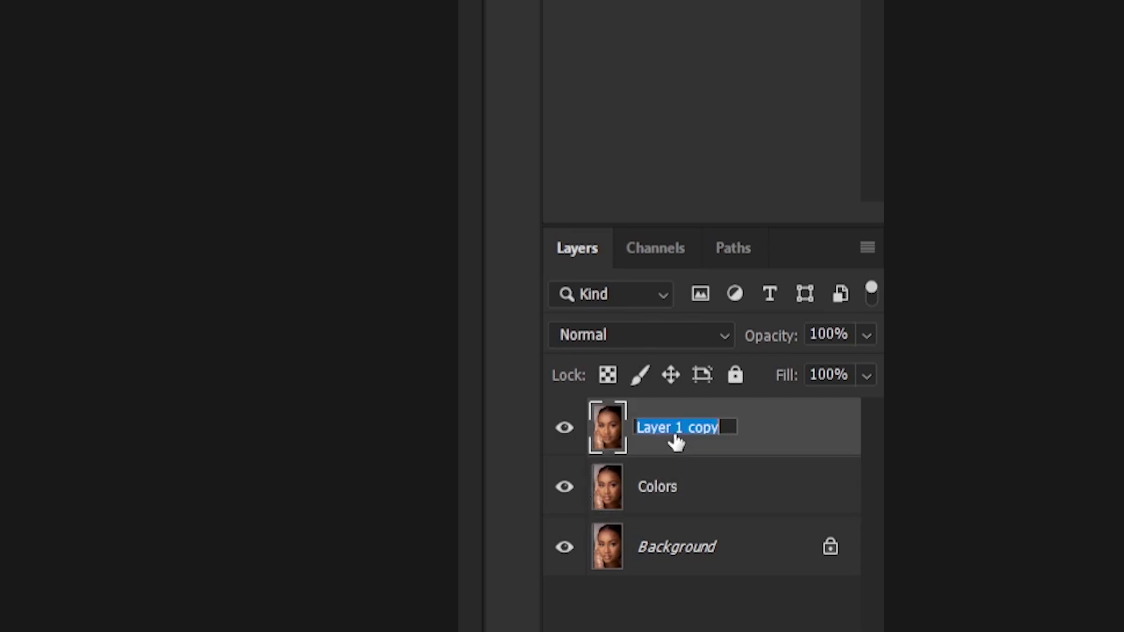
pyautogui.write('Te')
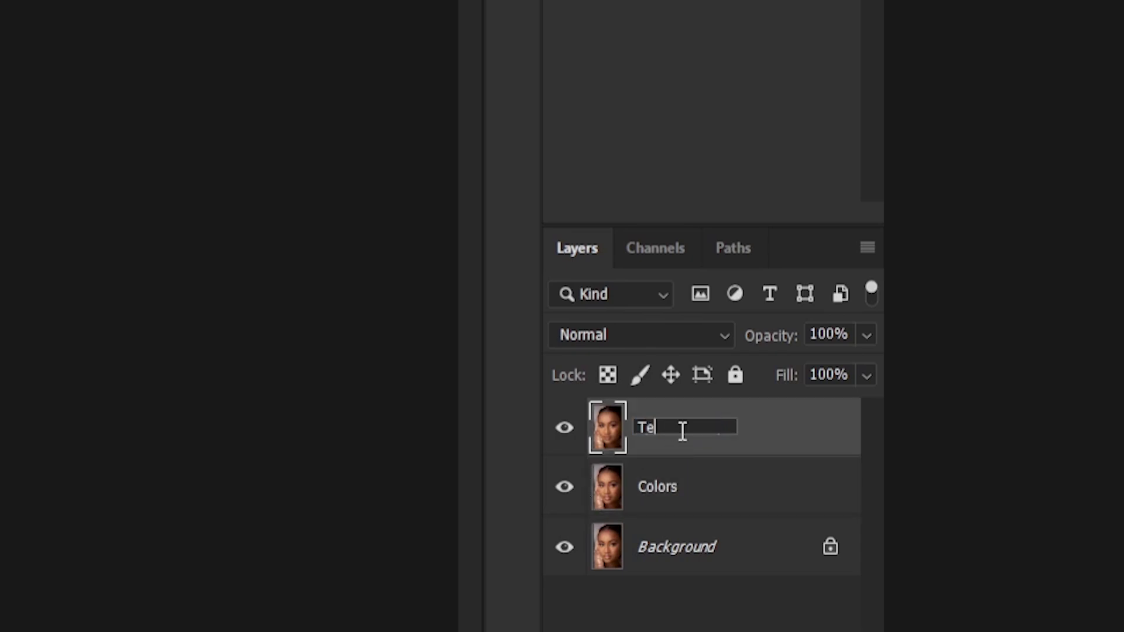
pyautogui.write('xtures')
pyautogui.click(565, 433)
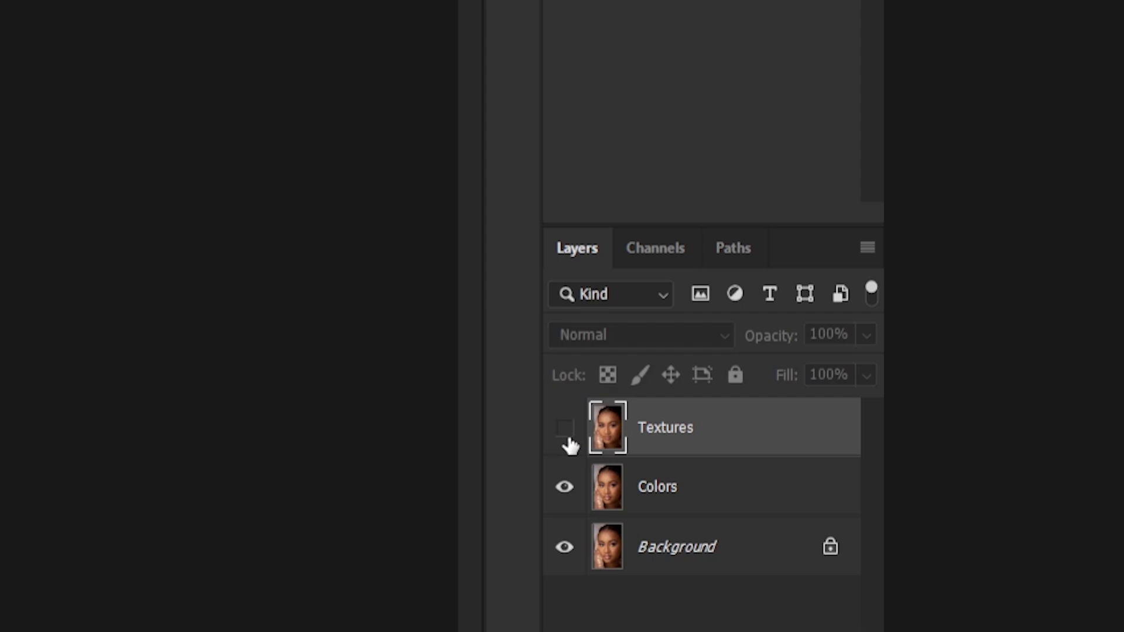
# Smooth the Colors layer with the Dust & Scratches filter, using a 33-pixel radius and a threshold of 0.
pyautogui.click(763, 493)
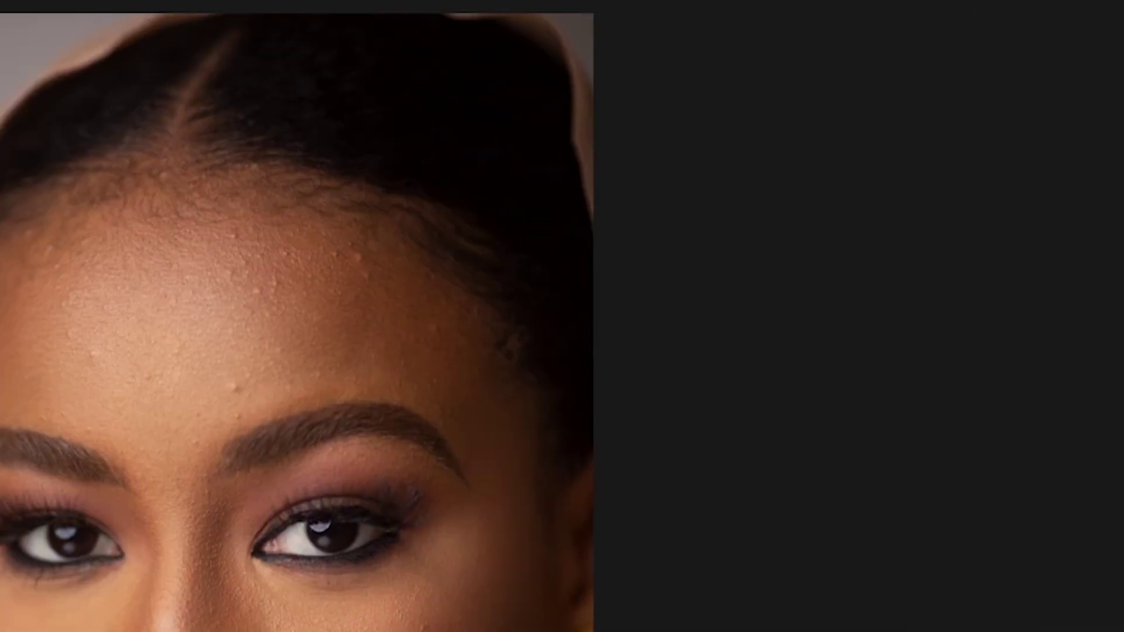
pyautogui.click(295, 18)
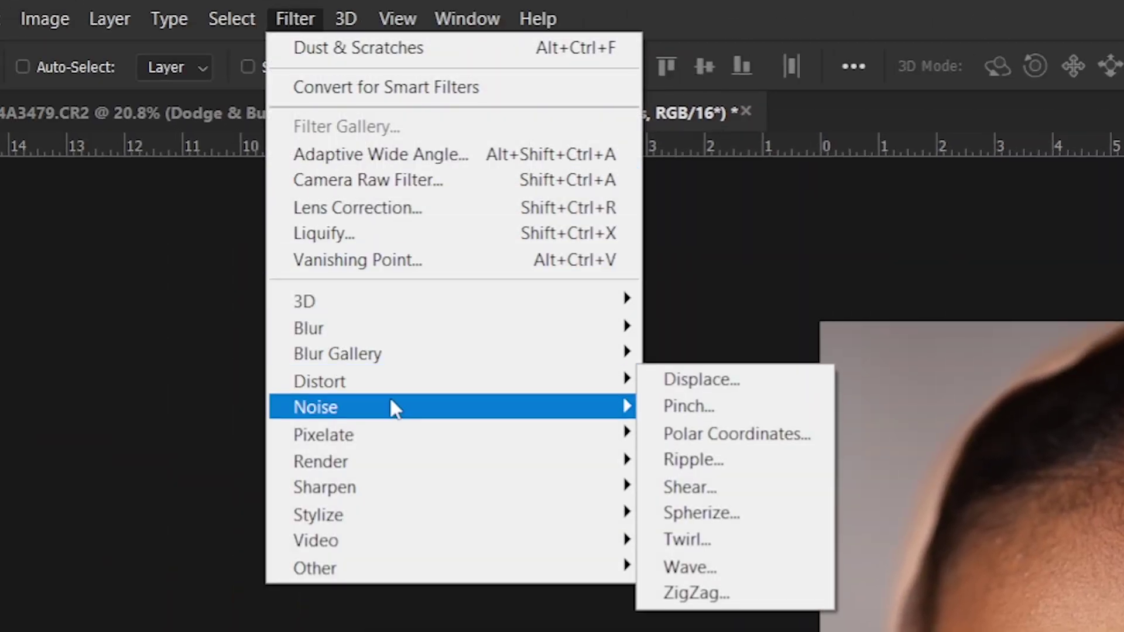
pyautogui.moveTo(467, 409)
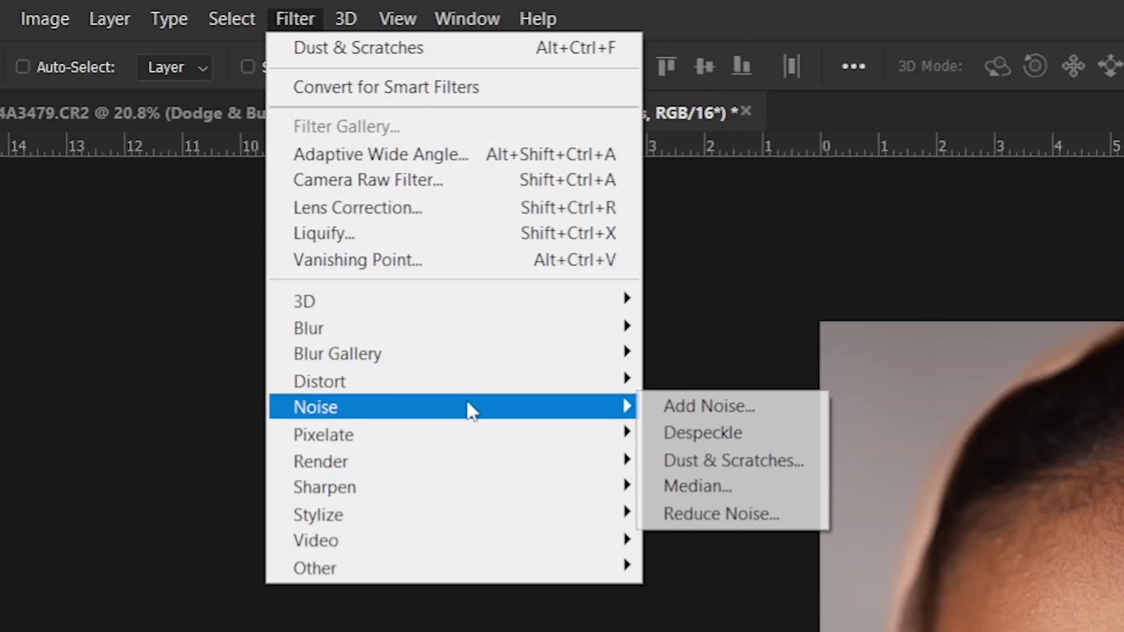
pyautogui.click(741, 462)
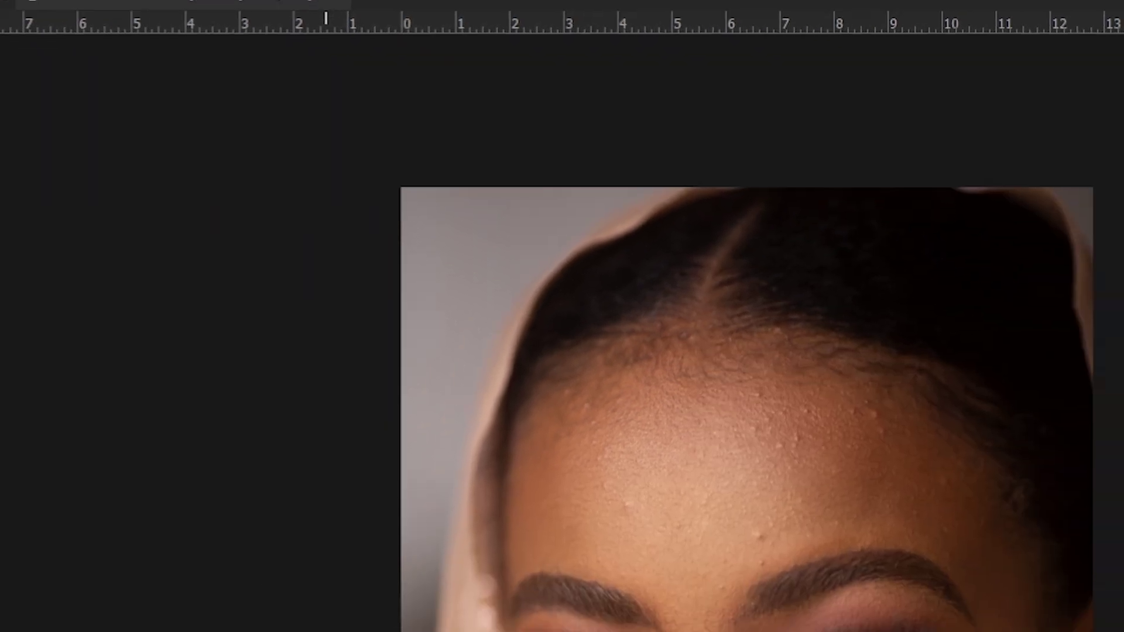
pyautogui.moveTo(501, 469); pyautogui.dragTo(345, 446)
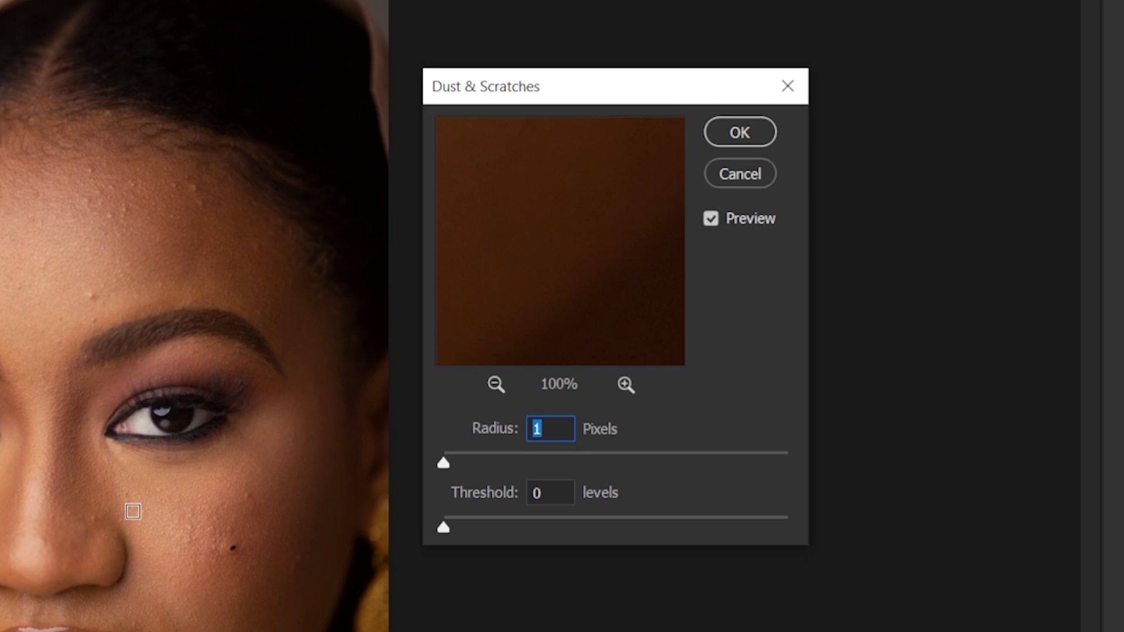
pyautogui.click(136, 506)
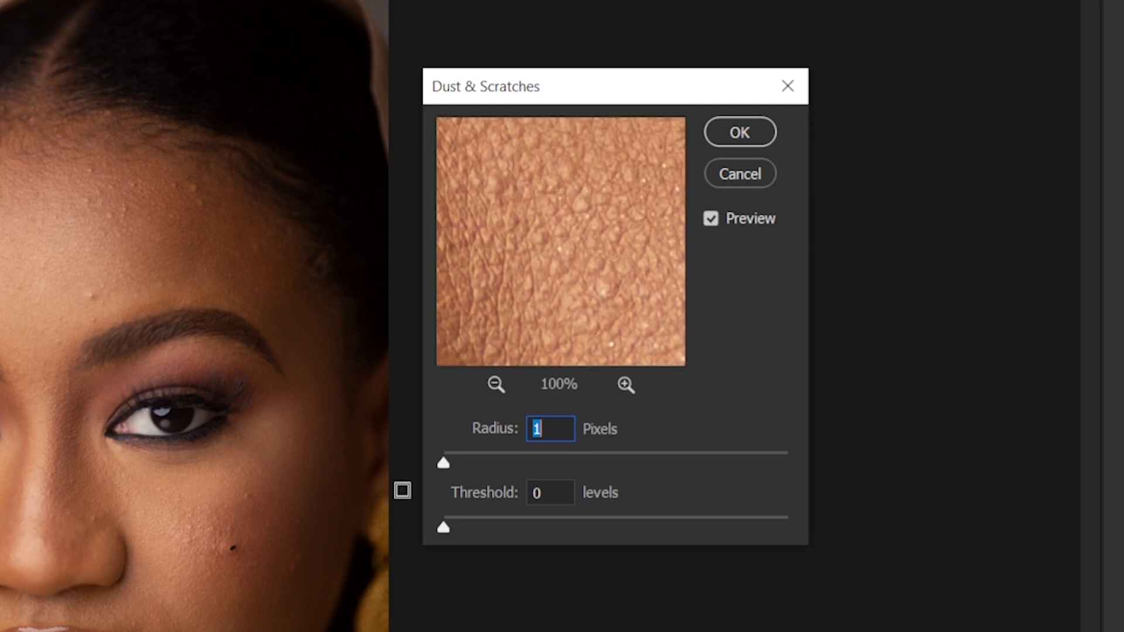
pyautogui.moveTo(443, 464); pyautogui.dragTo(512, 467)
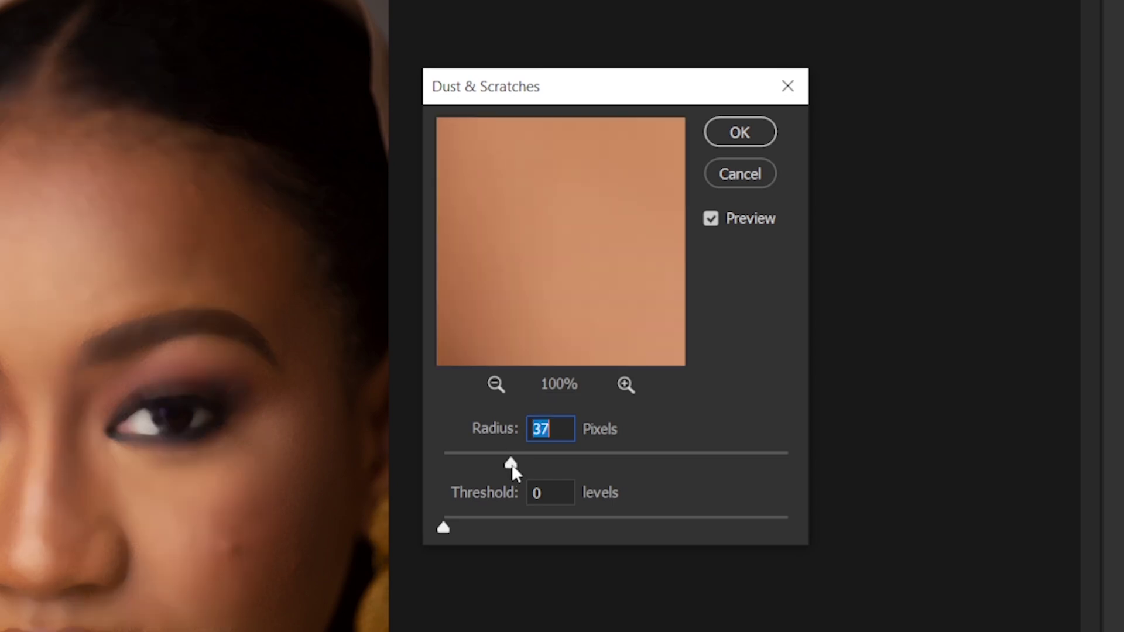
pyautogui.moveTo(511, 467); pyautogui.dragTo(507, 462)
pyautogui.click(504, 466)
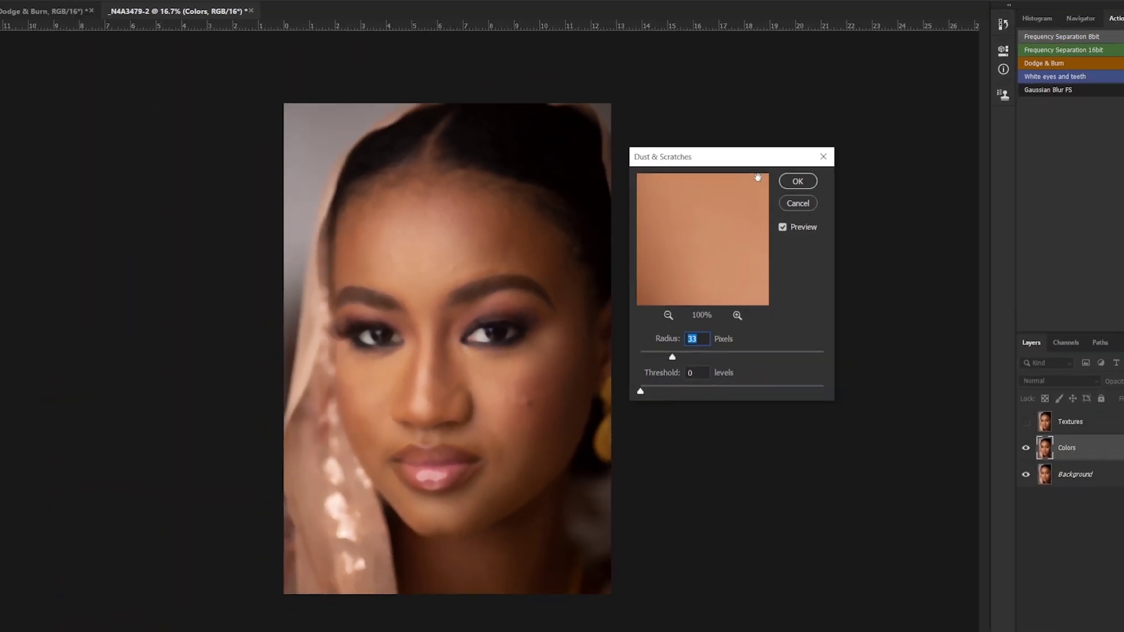
pyautogui.click(763, 152)
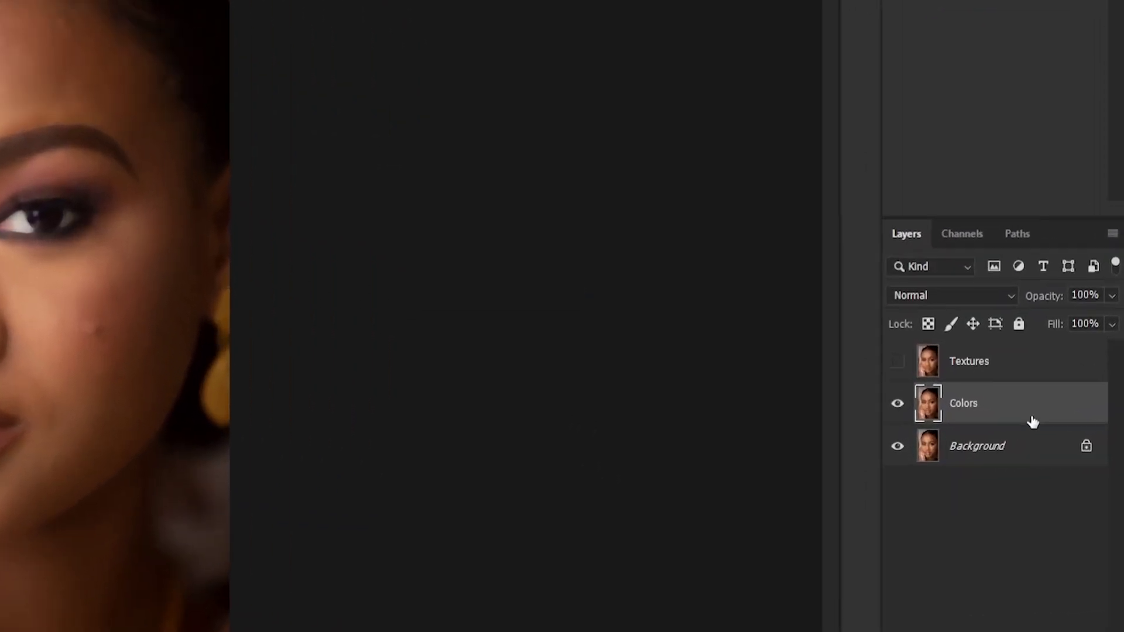
# Show the Textures layer and use Apply Image on it with Colors as source layer, Subtract blending, scale 2 and offset 128.
pyautogui.click(1062, 402)
pyautogui.click(884, 357)
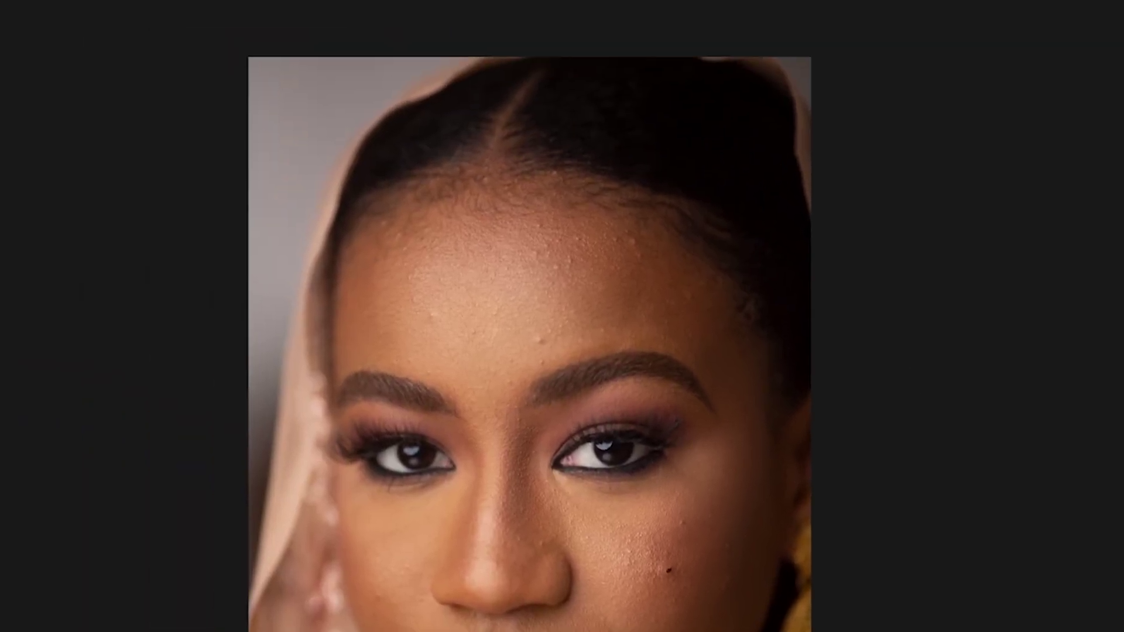
pyautogui.click(142, 12)
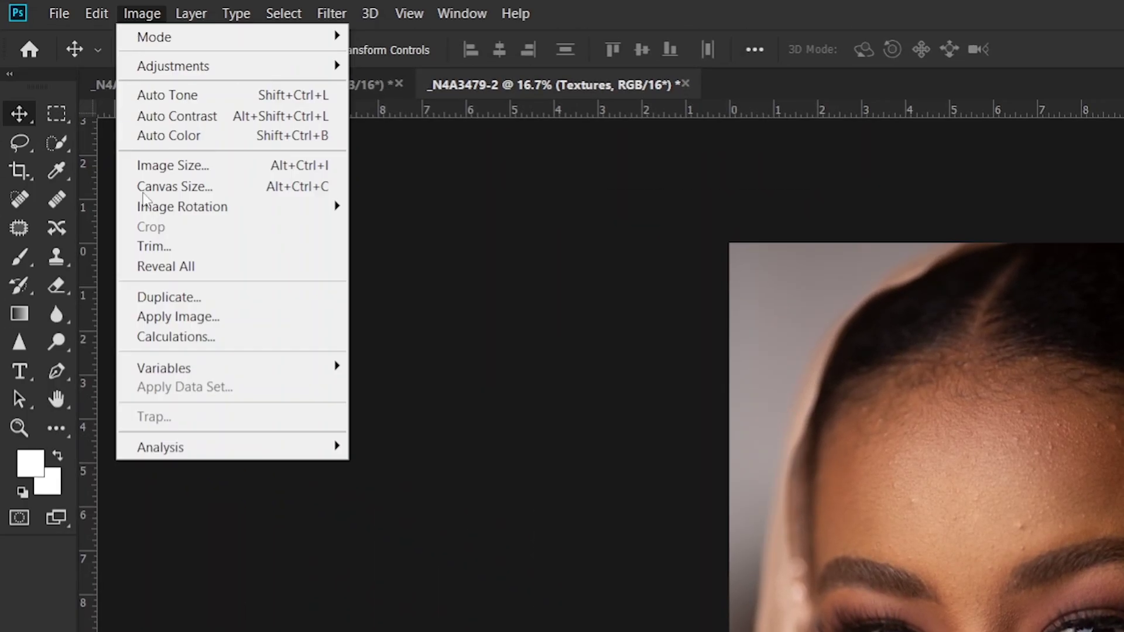
pyautogui.click(181, 317)
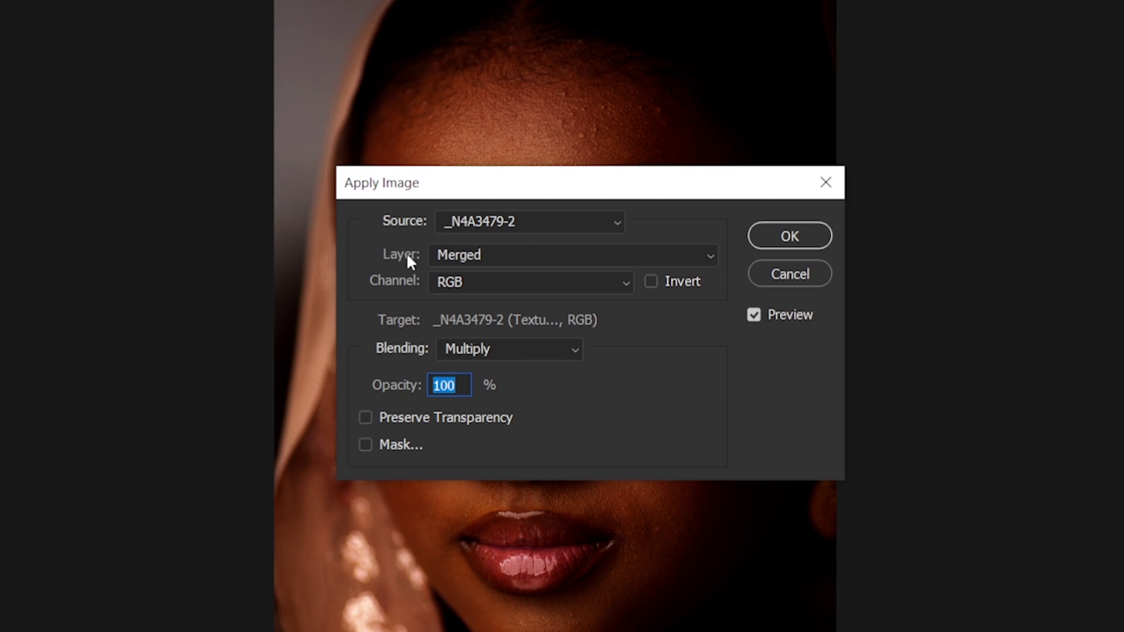
pyautogui.click(496, 256)
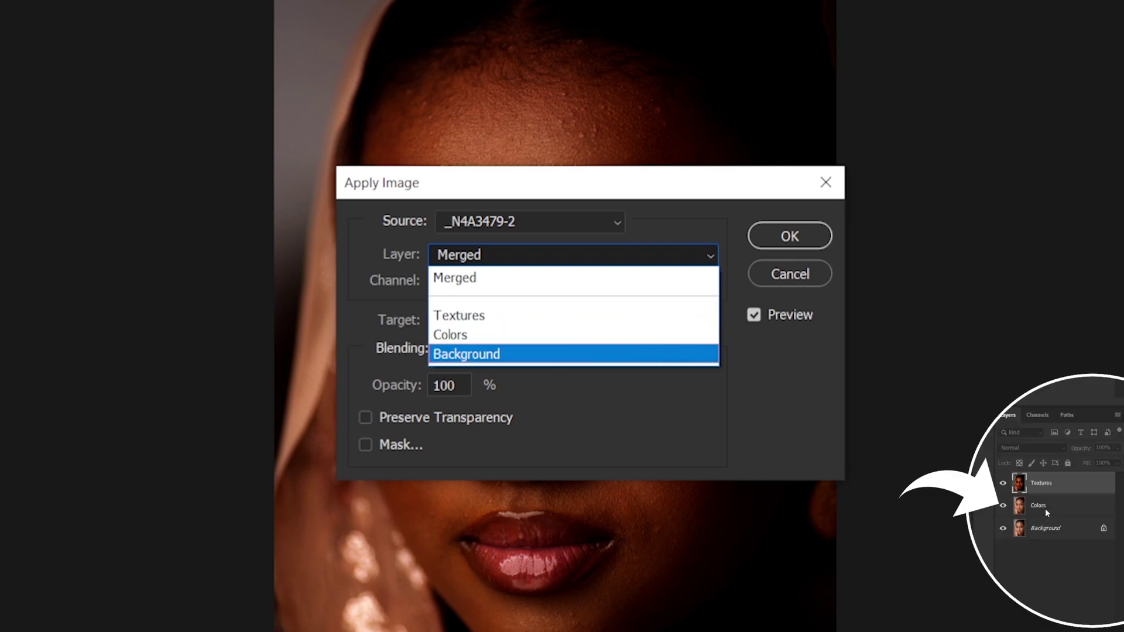
pyautogui.click(462, 335)
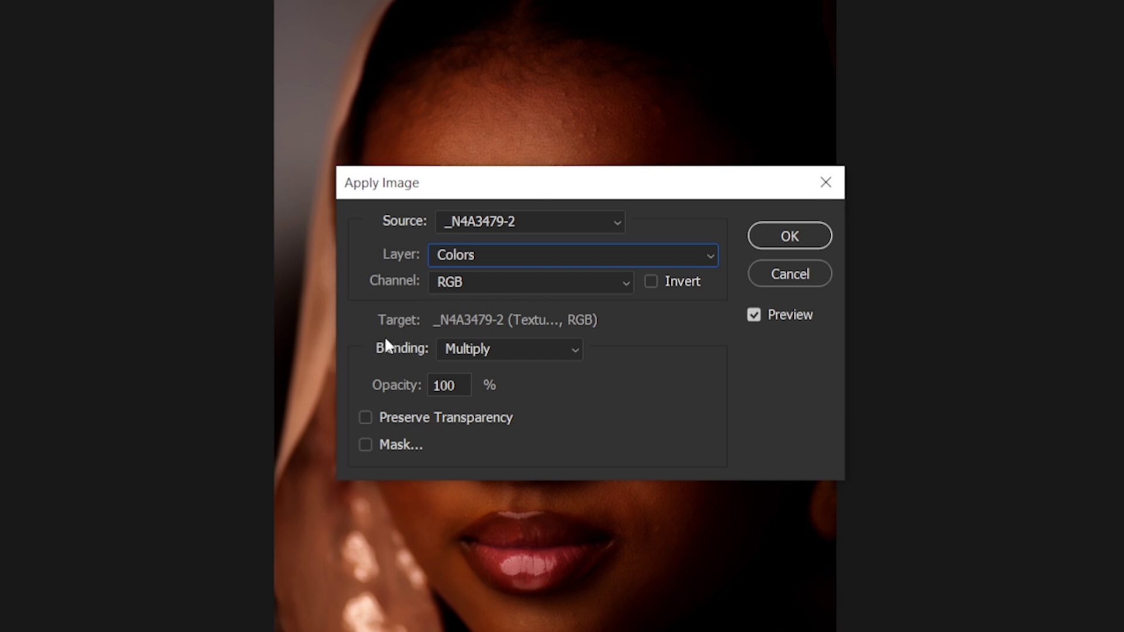
pyautogui.click(487, 349)
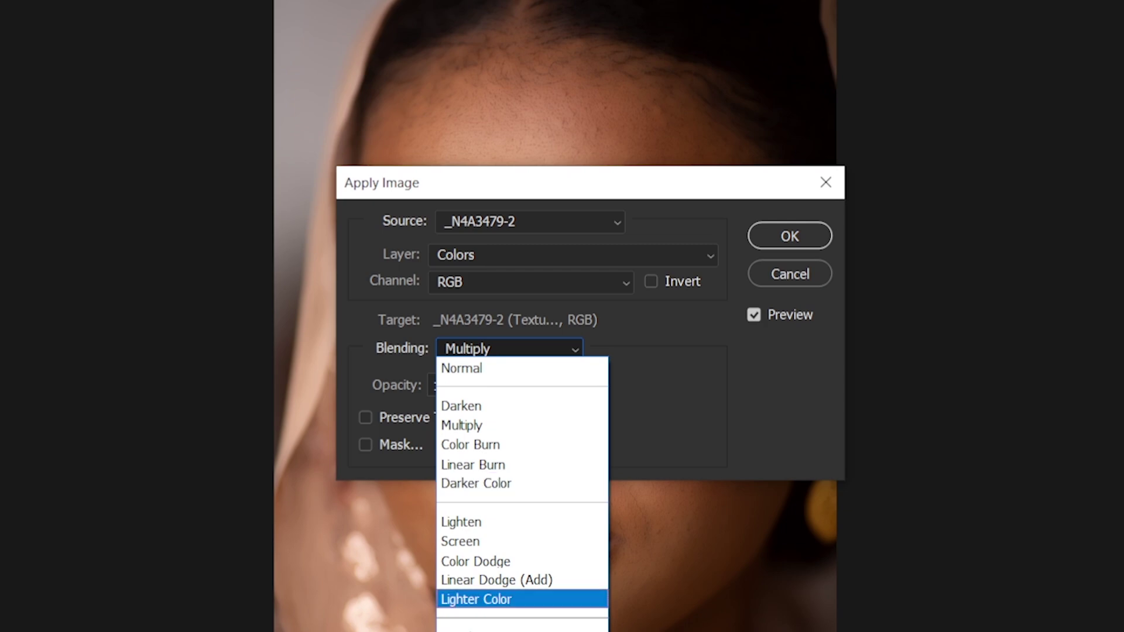
pyautogui.click(483, 631)
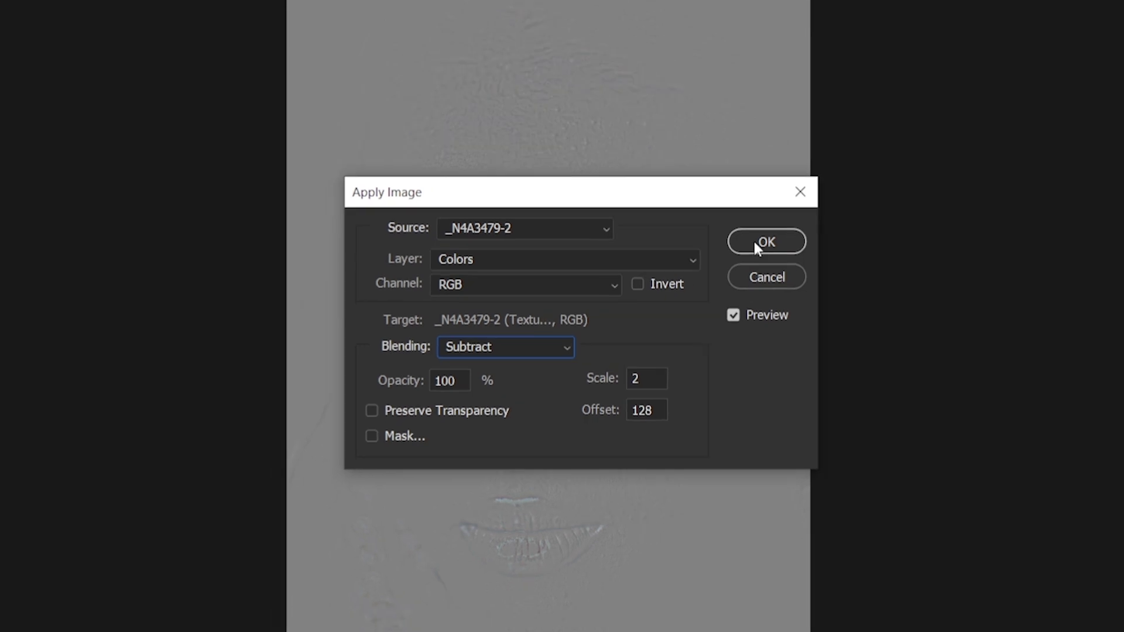
pyautogui.click(789, 235)
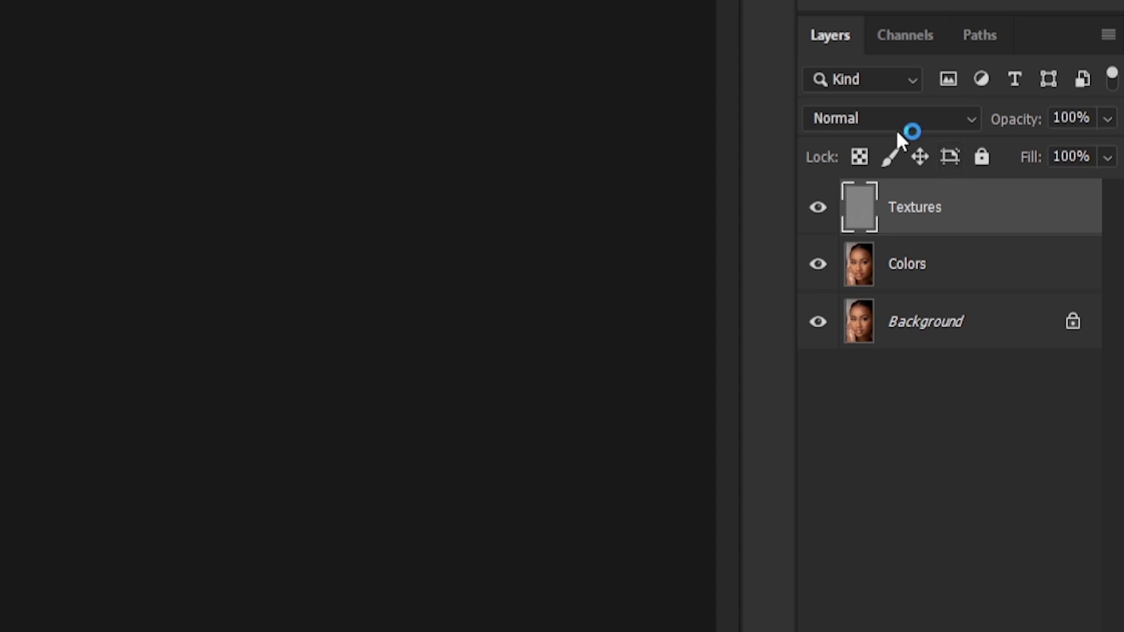
# Set the Textures layer's blend mode to Linear Light.
pyautogui.click(897, 119)
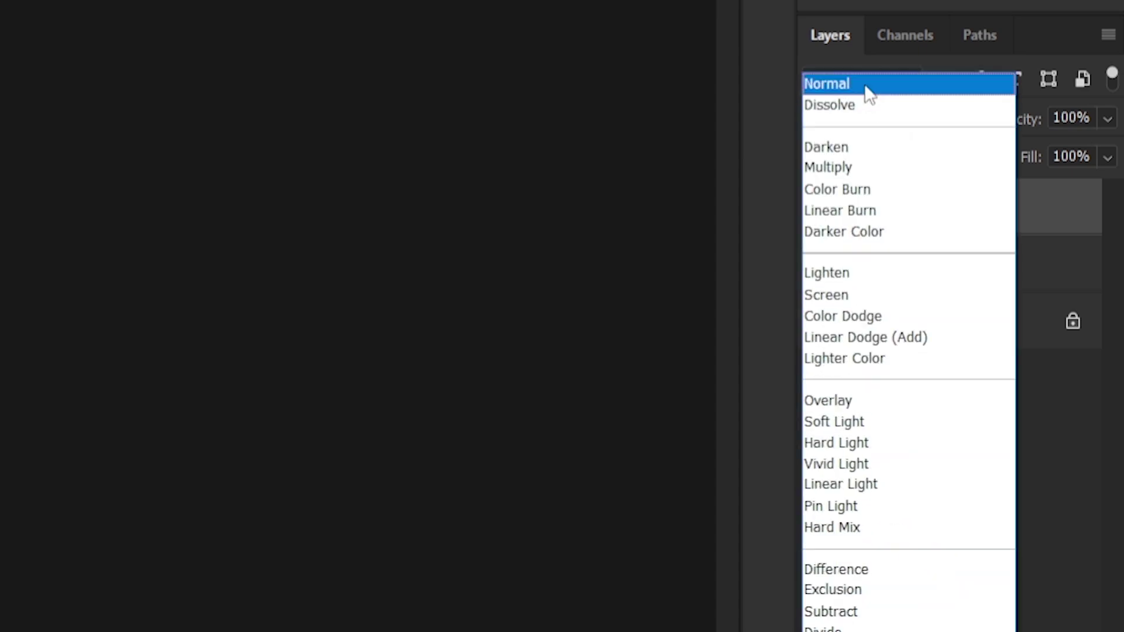
pyautogui.click(885, 486)
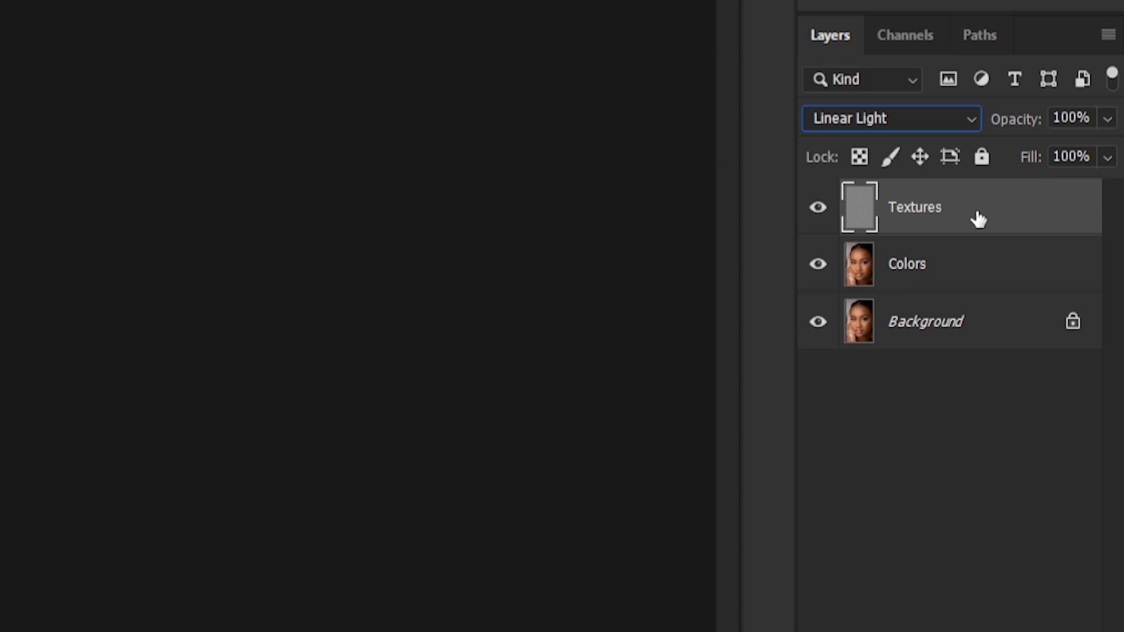
# Group the Textures and Colors layers and name the group "frequency separation".
pyautogui.keyDown('shift'); pyautogui.click(978, 269); pyautogui.keyUp('shift')
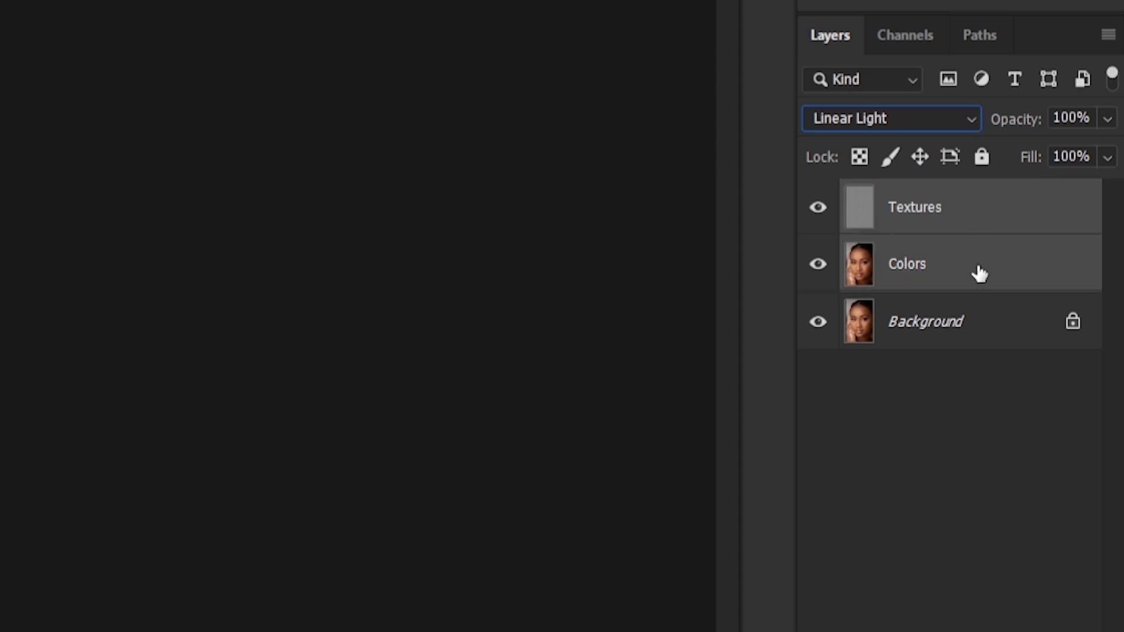
pyautogui.hotkey('ctrl', 'g')
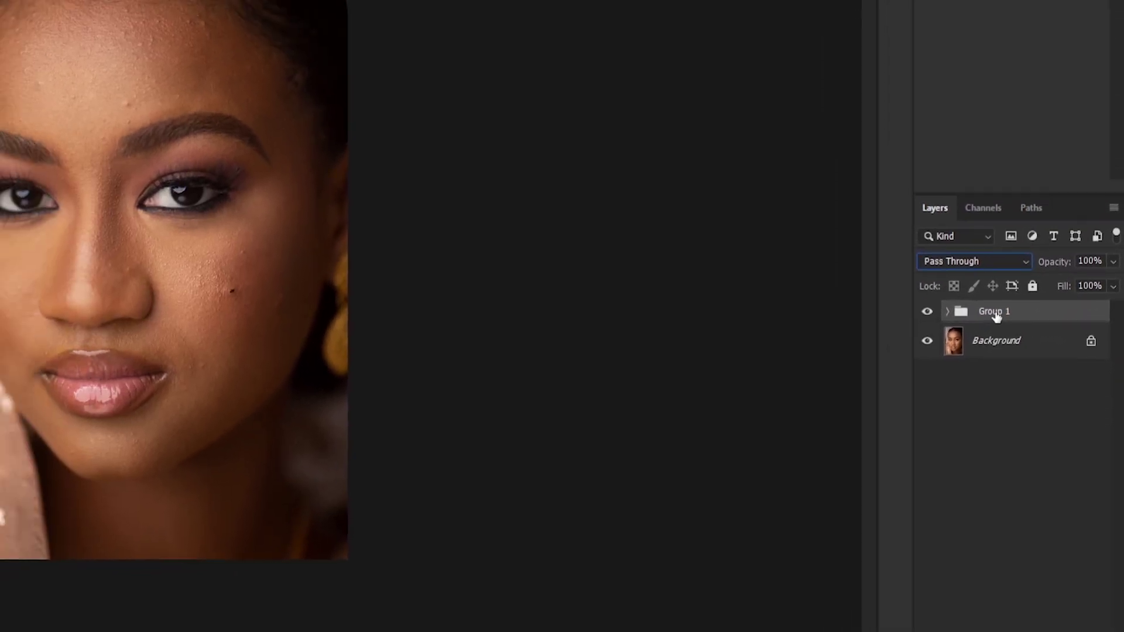
pyautogui.doubleClick(995, 312)
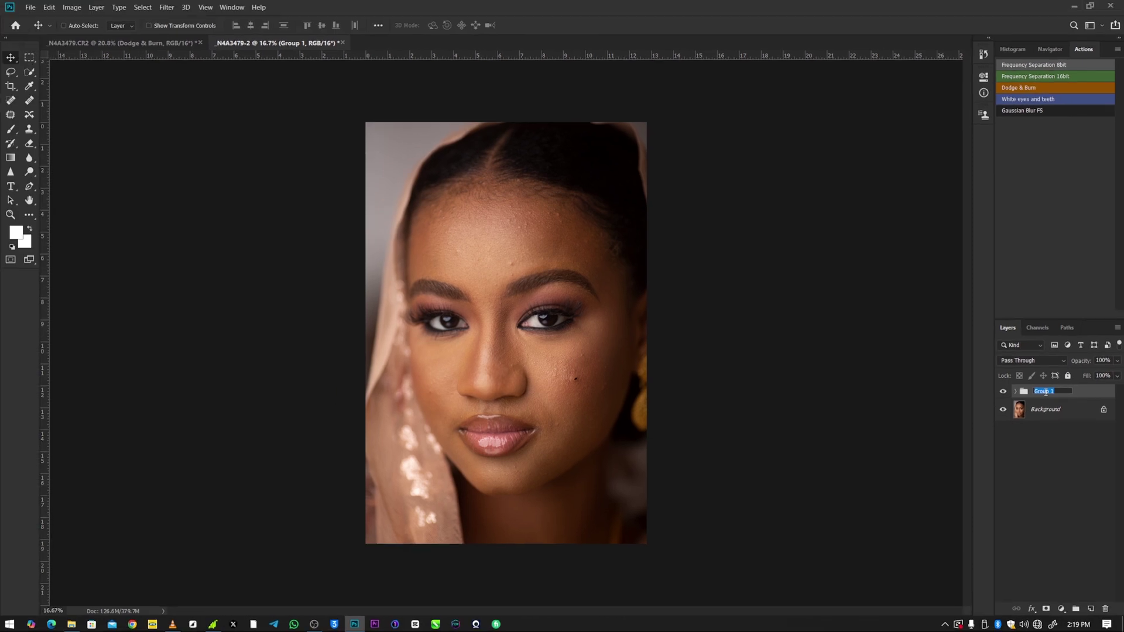
pyautogui.write('frequency separation')
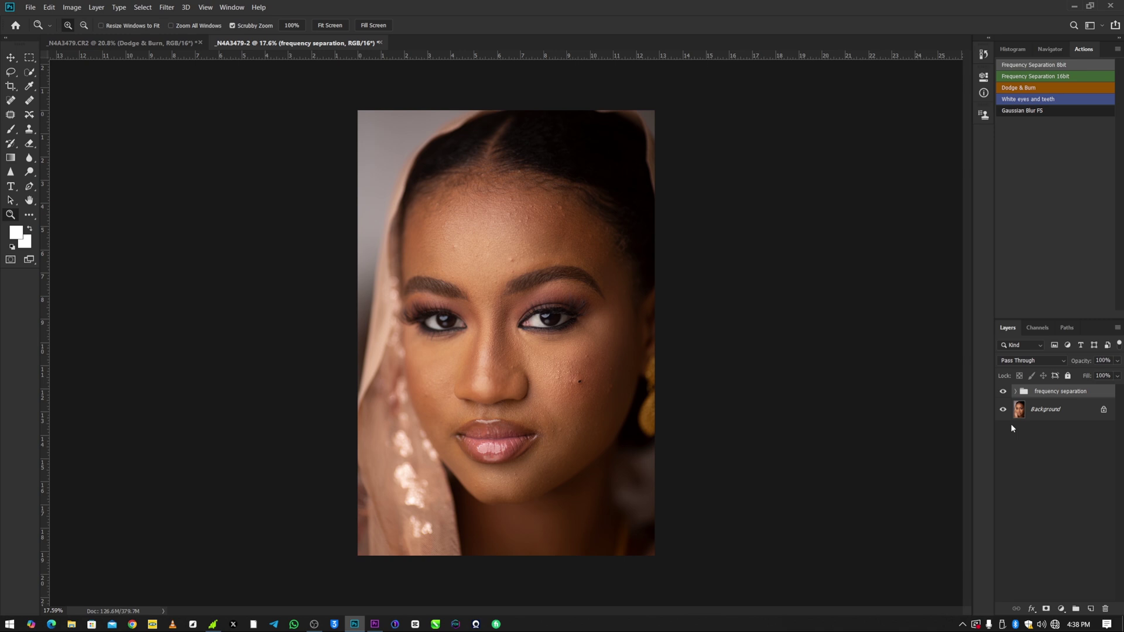
# On the Color layer inside the frequency separation group, select the forehead skin with the Lasso tool using a 20 px feather.
pyautogui.click(1015, 391)
pyautogui.click(1071, 431)
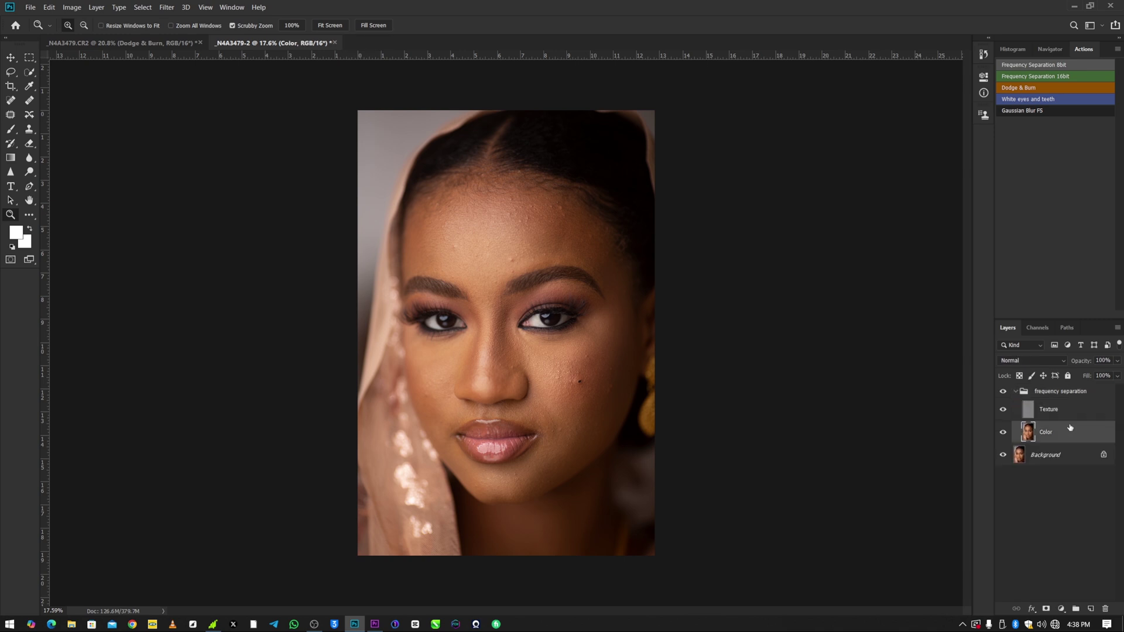
pyautogui.click(14, 73)
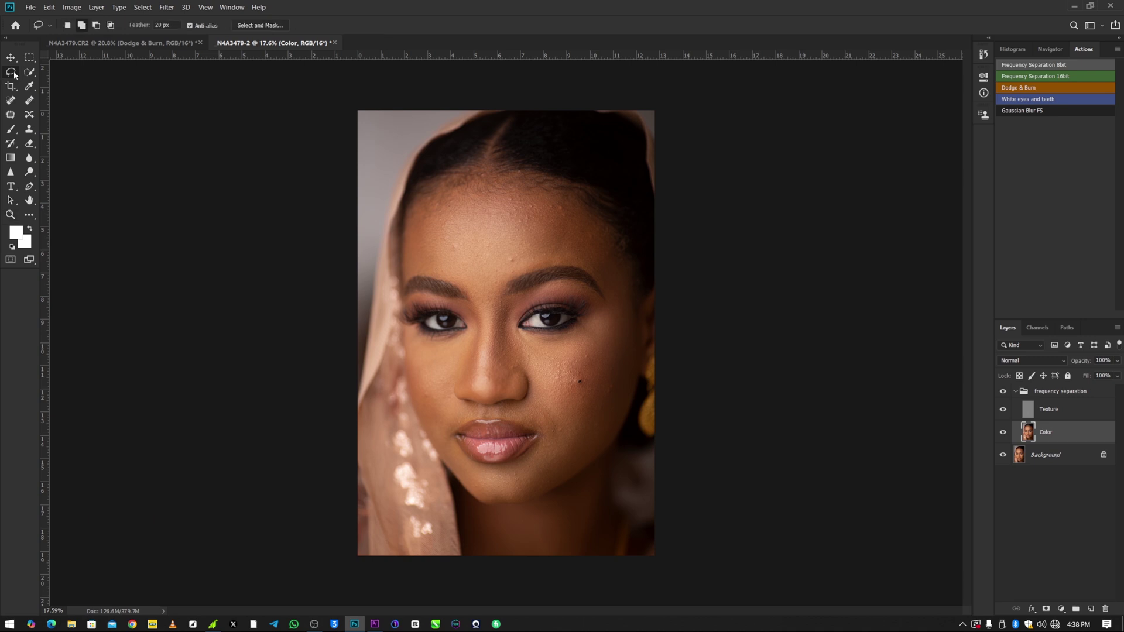
pyautogui.click(174, 24)
pyautogui.write('2')
pyautogui.moveTo(518, 193)
pyautogui.mouseDown()
pyautogui.moveTo(428, 206)
pyautogui.moveTo(408, 233)
pyautogui.moveTo(406, 267)
pyautogui.moveTo(478, 285)
pyautogui.moveTo(545, 262)
pyautogui.moveTo(597, 262)
pyautogui.moveTo(604, 242)
pyautogui.moveTo(593, 223)
pyautogui.moveTo(527, 193)
pyautogui.mouseUp()
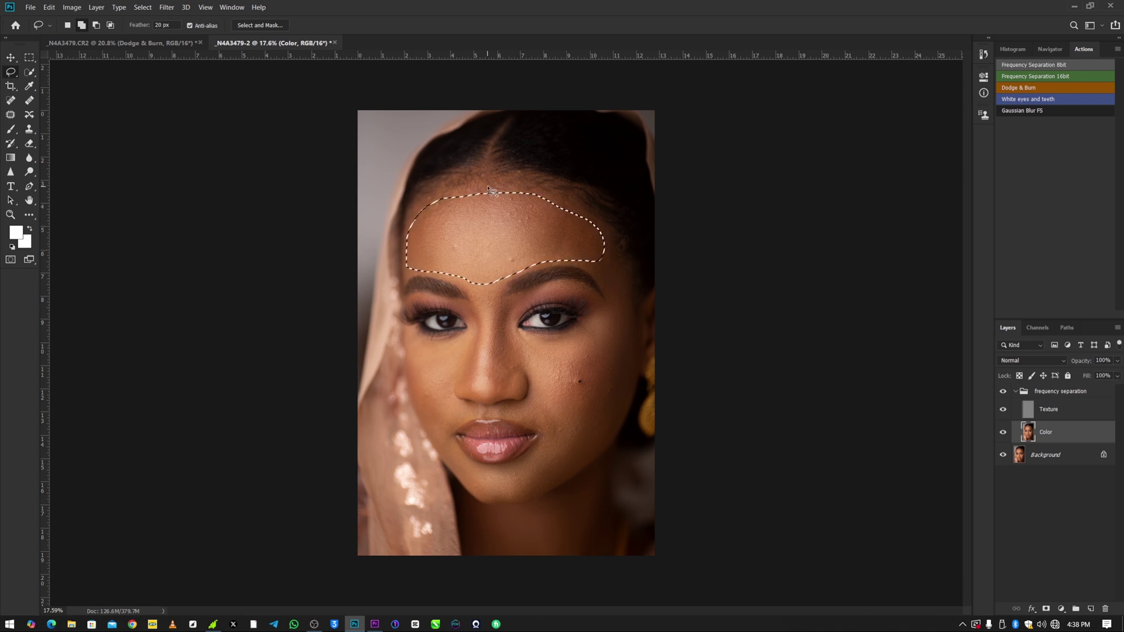
# Apply a Gaussian Blur with a radius of 87.0 pixels to the selected forehead skin on the Color layer.
pyautogui.click(163, 7)
pyautogui.moveTo(245, 130)
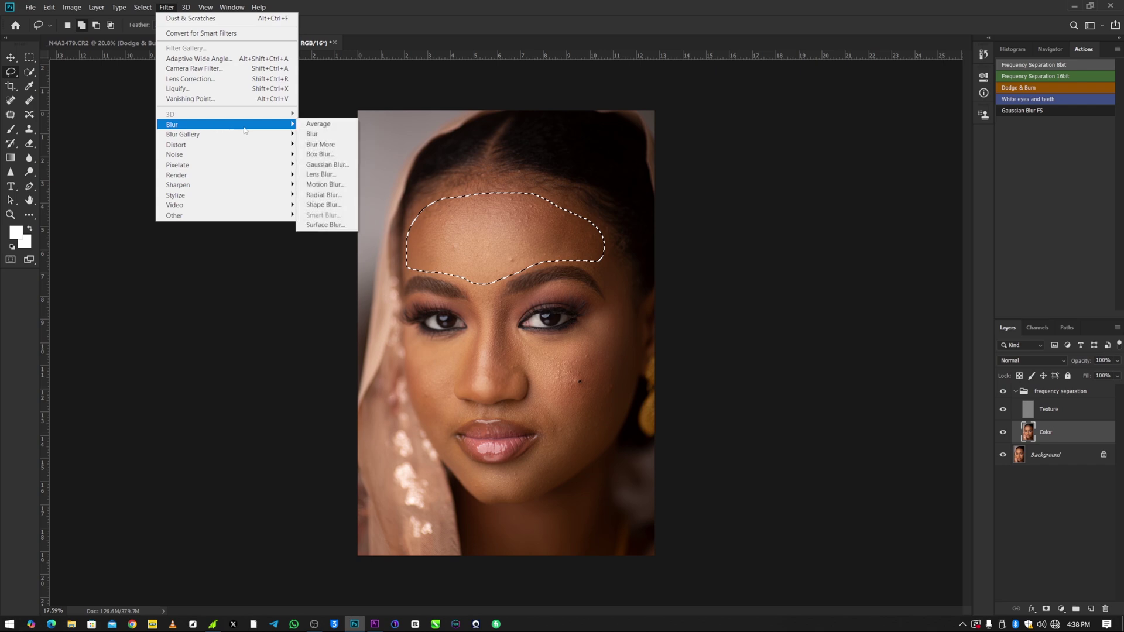
pyautogui.click(326, 164)
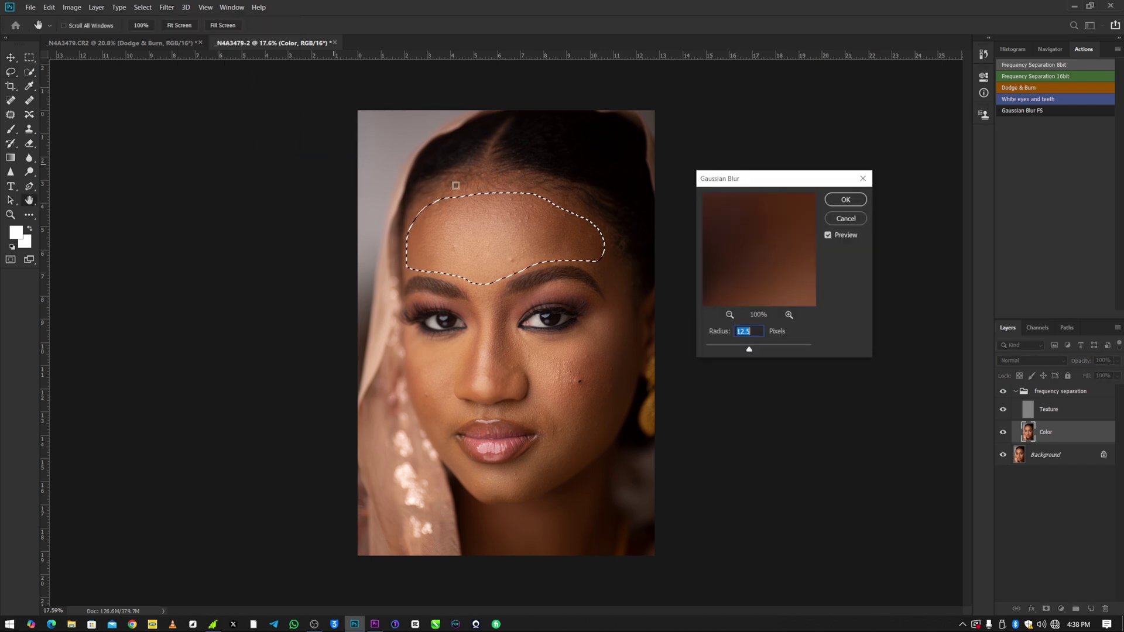
pyautogui.moveTo(779, 174)
pyautogui.mouseDown()
pyautogui.moveTo(759, 192)
pyautogui.moveTo(762, 180)
pyautogui.mouseUp()
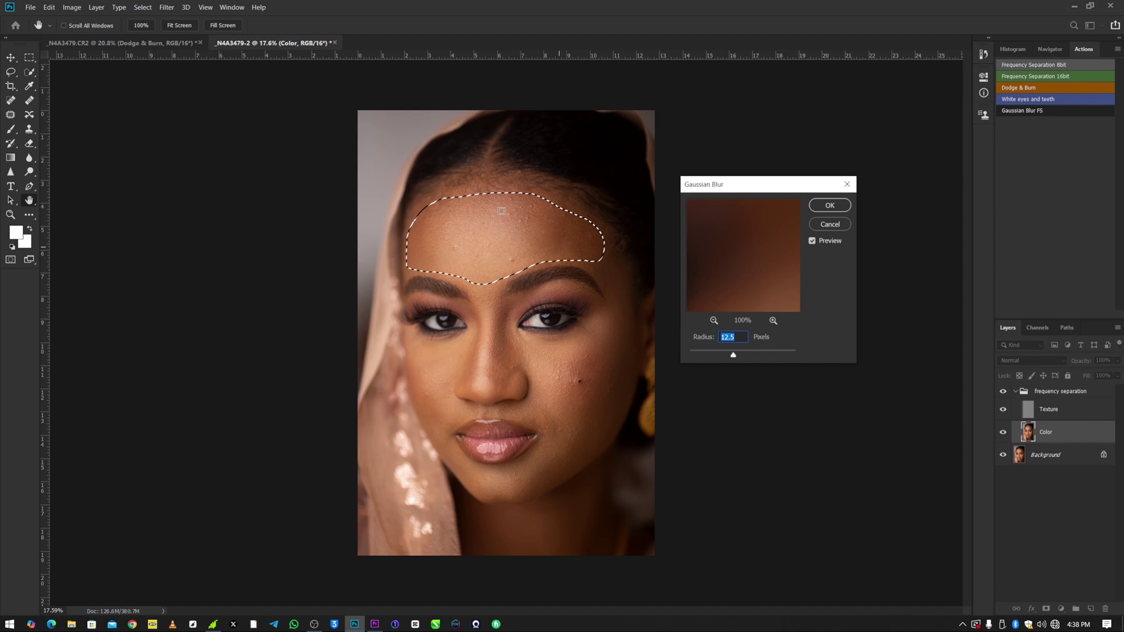
pyautogui.click(693, 354)
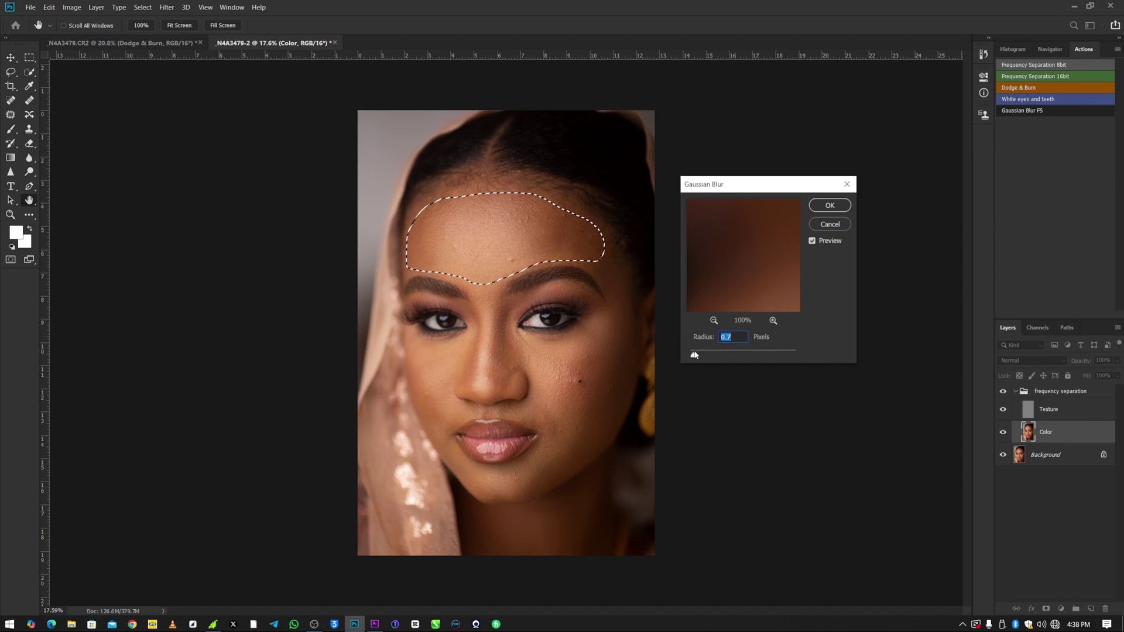
pyautogui.moveTo(694, 354); pyautogui.dragTo(729, 354)
pyautogui.click(745, 354)
pyautogui.click(751, 355)
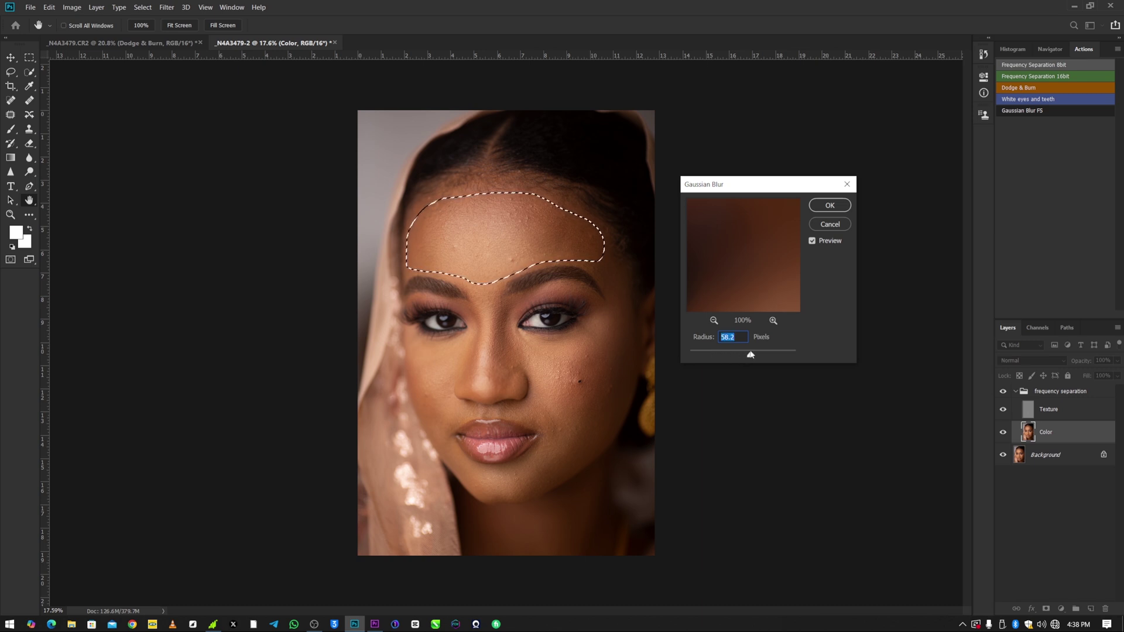
pyautogui.click(755, 355)
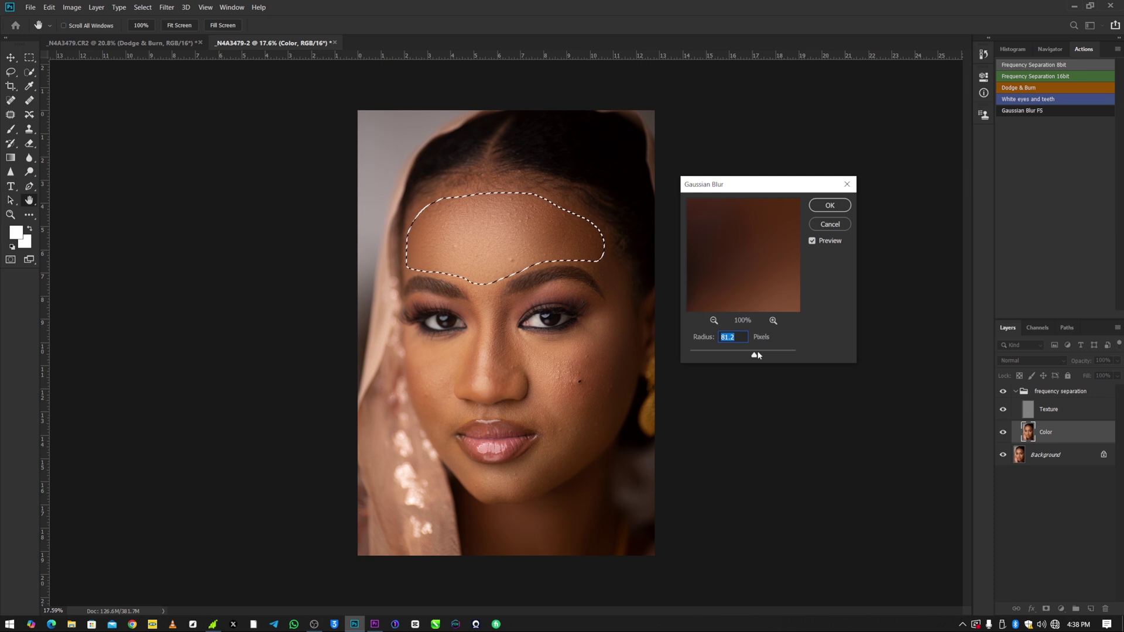
pyautogui.click(758, 355)
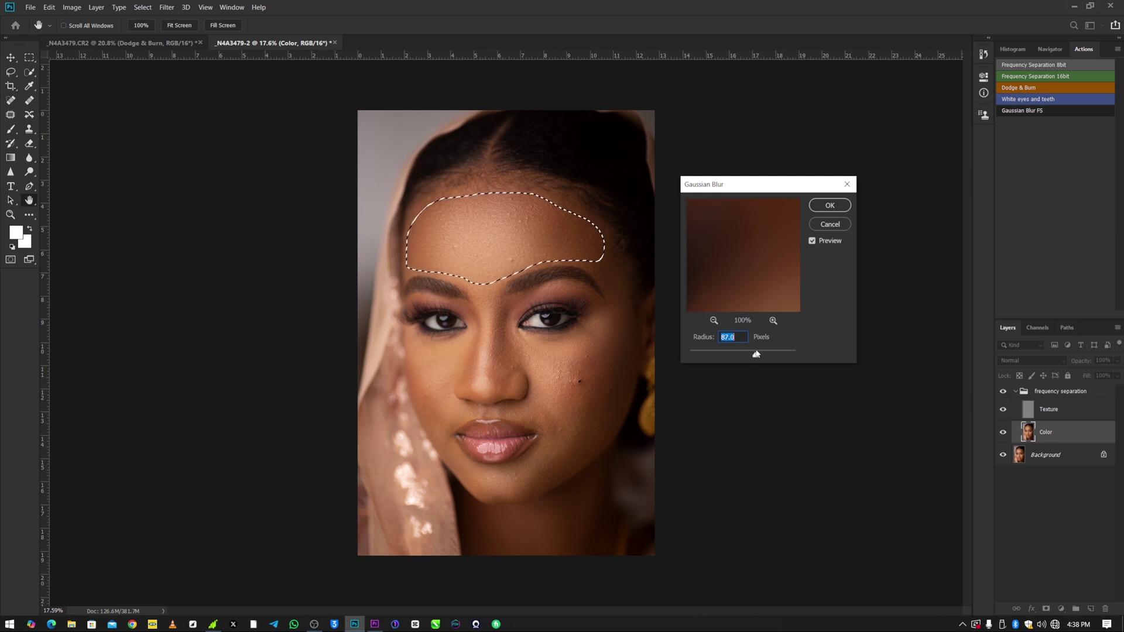
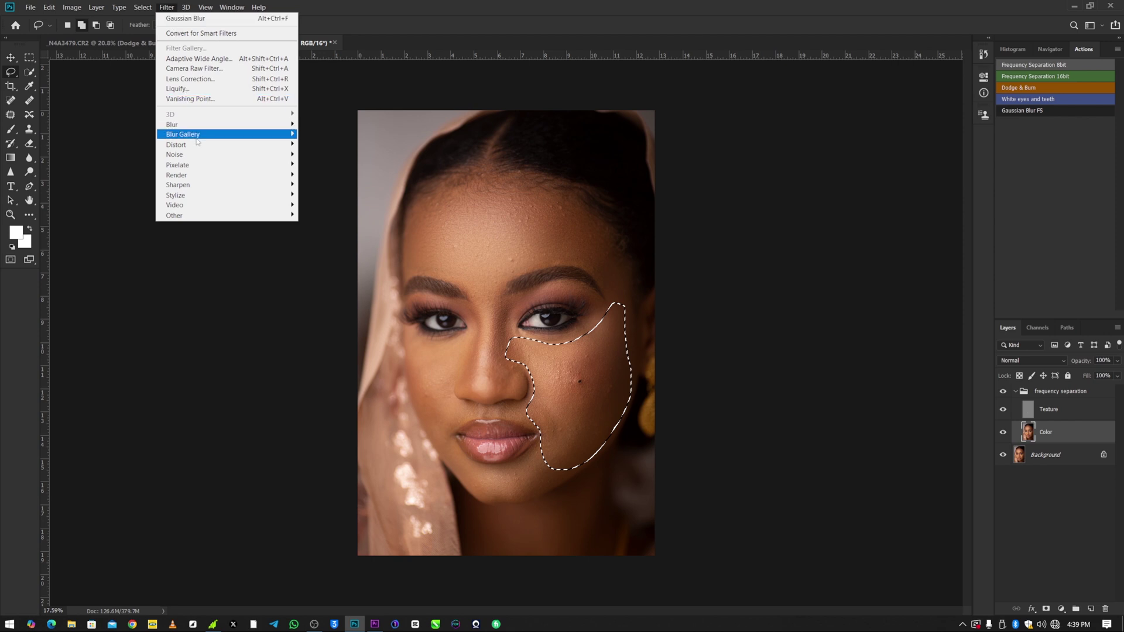
# Apply a Gaussian Blur with a radius of 61.1 pixels to the selected cheek with the mole, and clear the selection.
pyautogui.moveTo(220, 125)
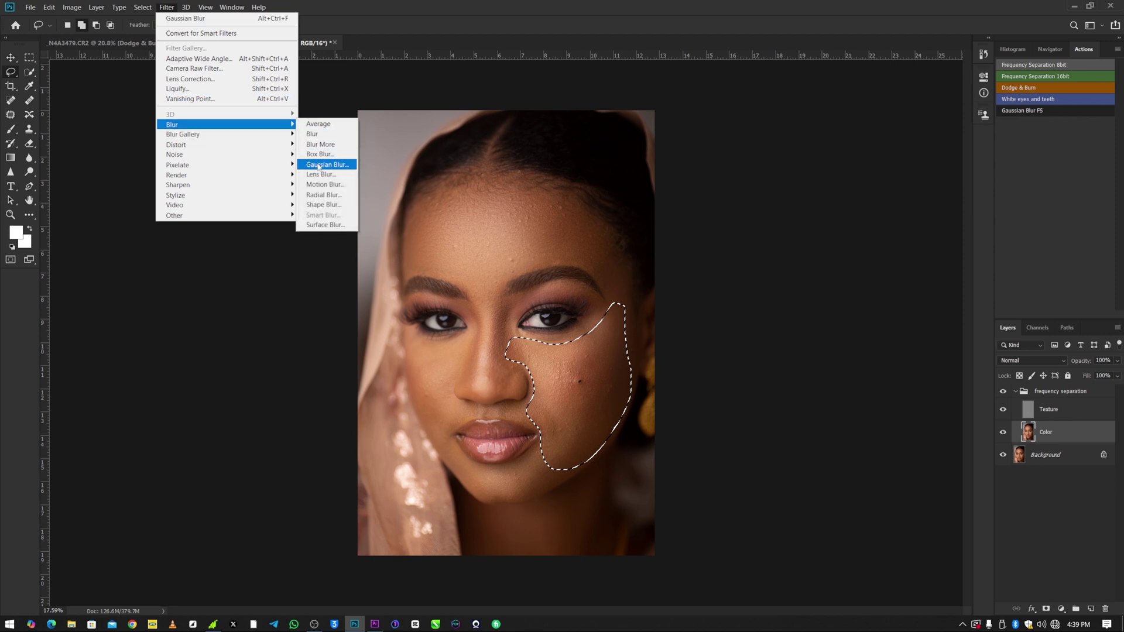
pyautogui.click(321, 164)
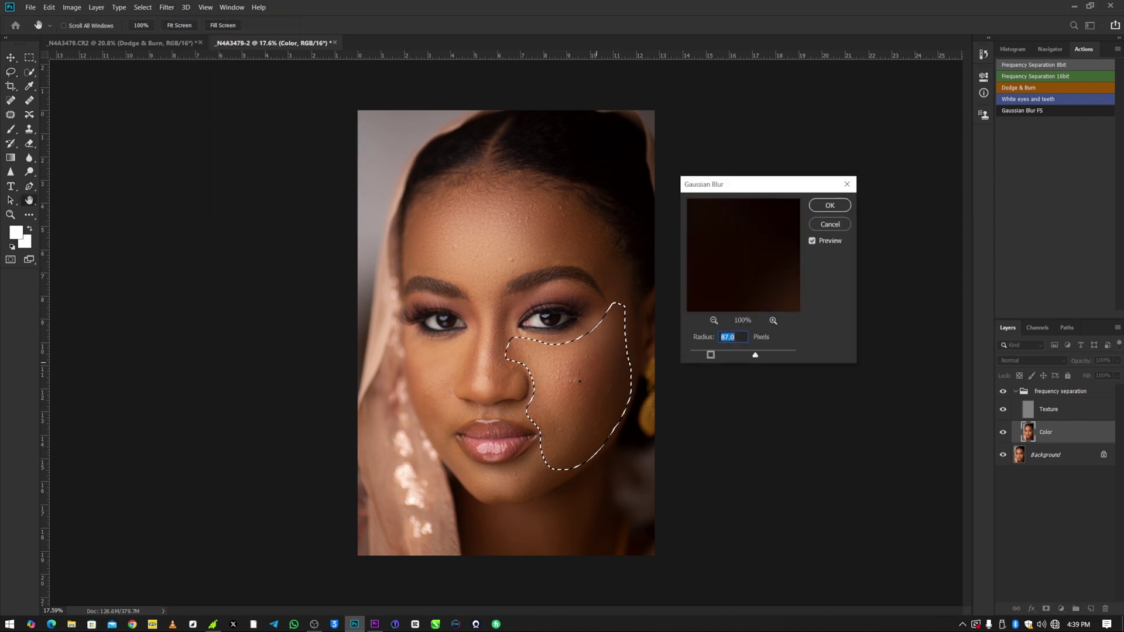
pyautogui.moveTo(749, 354); pyautogui.dragTo(754, 355)
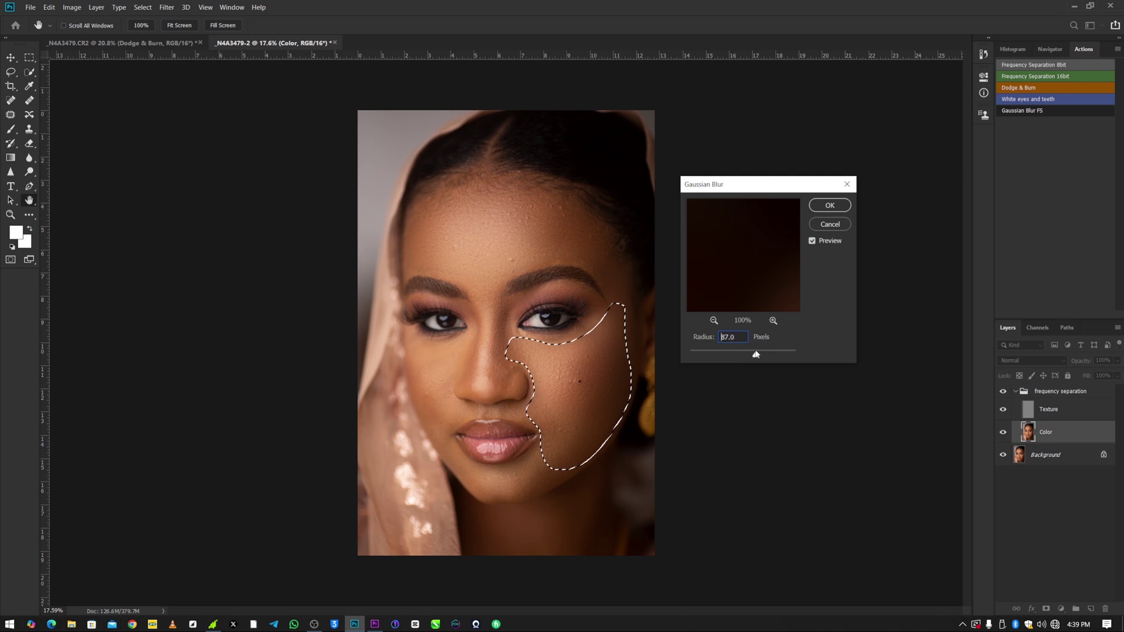
pyautogui.moveTo(754, 355); pyautogui.dragTo(751, 353)
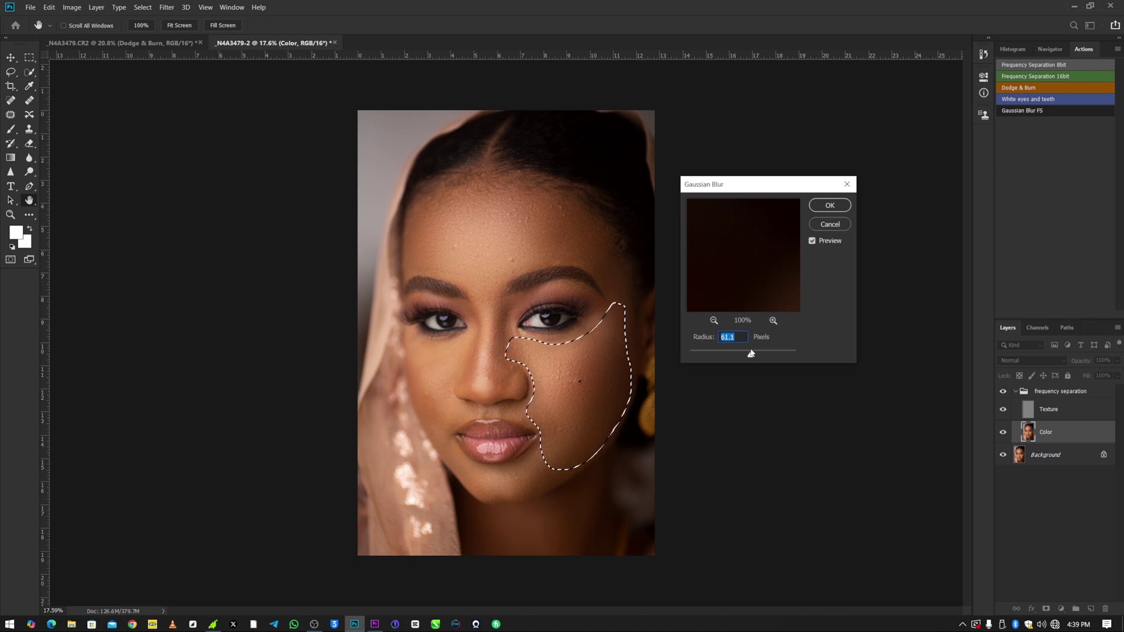
pyautogui.click(829, 205)
pyautogui.hotkey('ctrl', 'd')
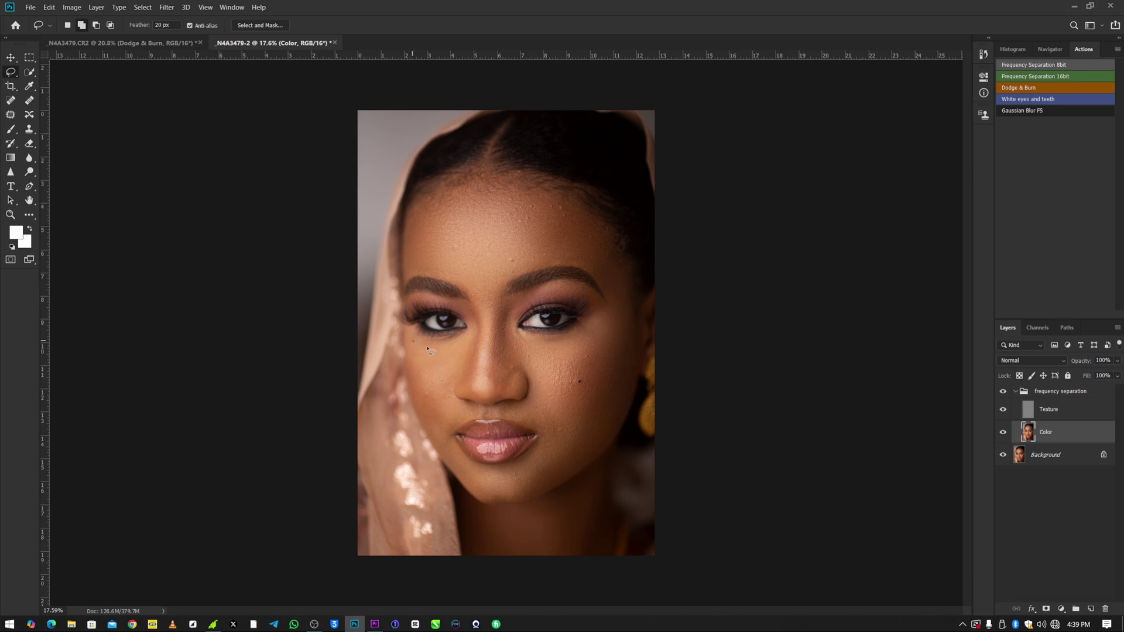
# Lasso the cheek next to the veil on the Color layer, soften it with Gaussian Blur, and deselect.
pyautogui.moveTo(428, 350)
pyautogui.mouseDown()
pyautogui.moveTo(448, 349)
pyautogui.moveTo(456, 367)
pyautogui.mouseUp()
pyautogui.moveTo(456, 412)
pyautogui.mouseDown()
pyautogui.moveTo(432, 439)
pyautogui.moveTo(413, 343)
pyautogui.mouseUp()
pyautogui.click(167, 7)
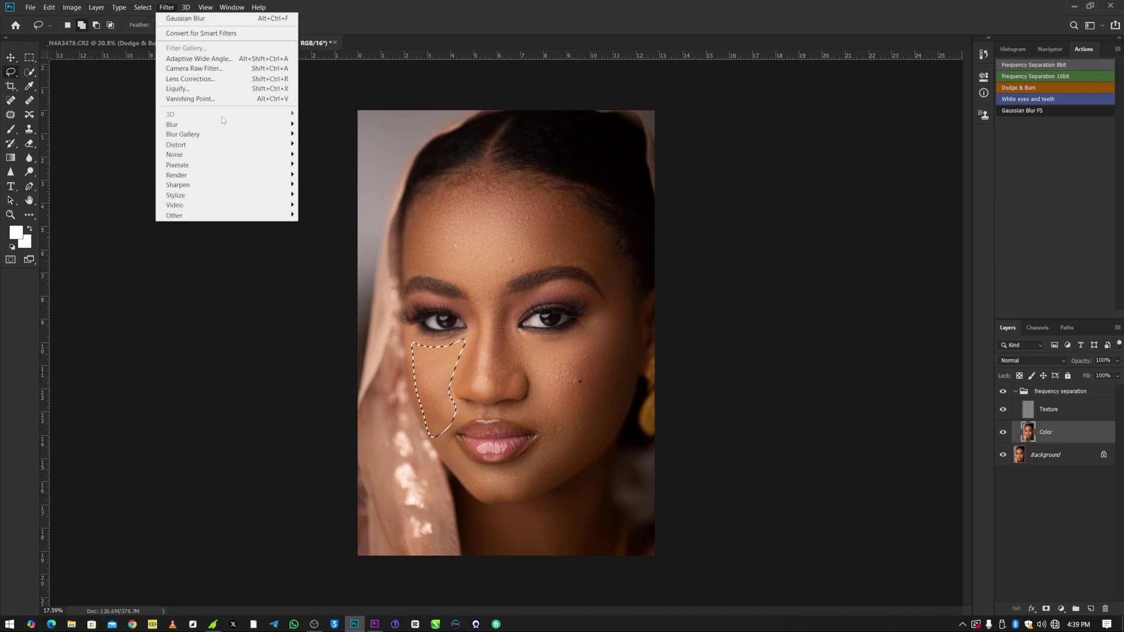
pyautogui.moveTo(237, 126)
pyautogui.click(325, 165)
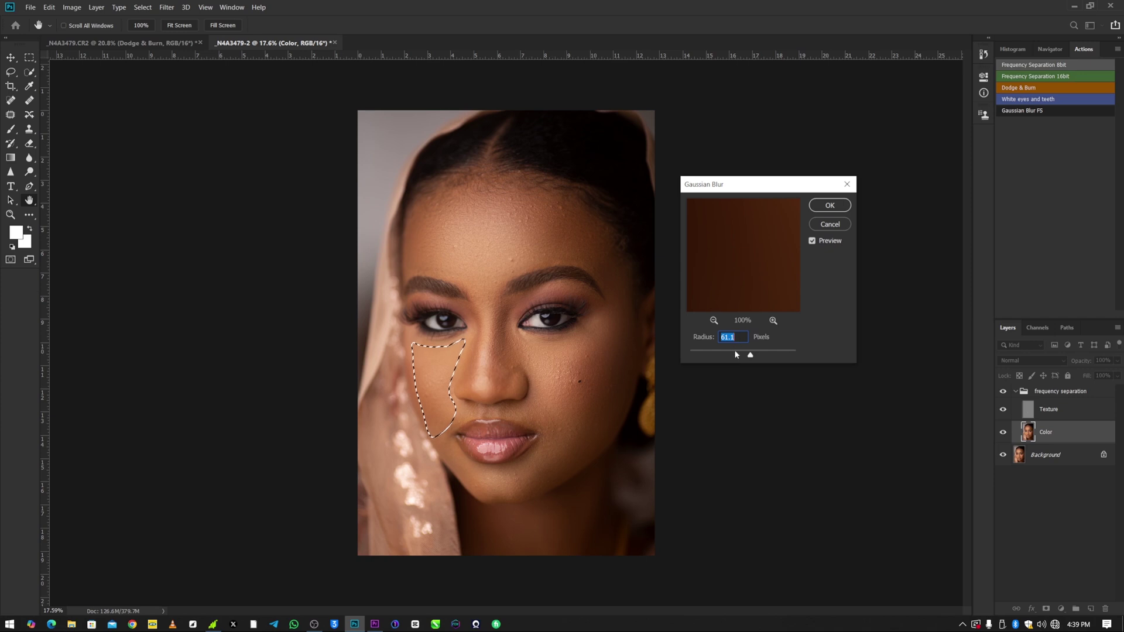
pyautogui.moveTo(750, 354); pyautogui.dragTo(748, 354)
pyautogui.click(829, 206)
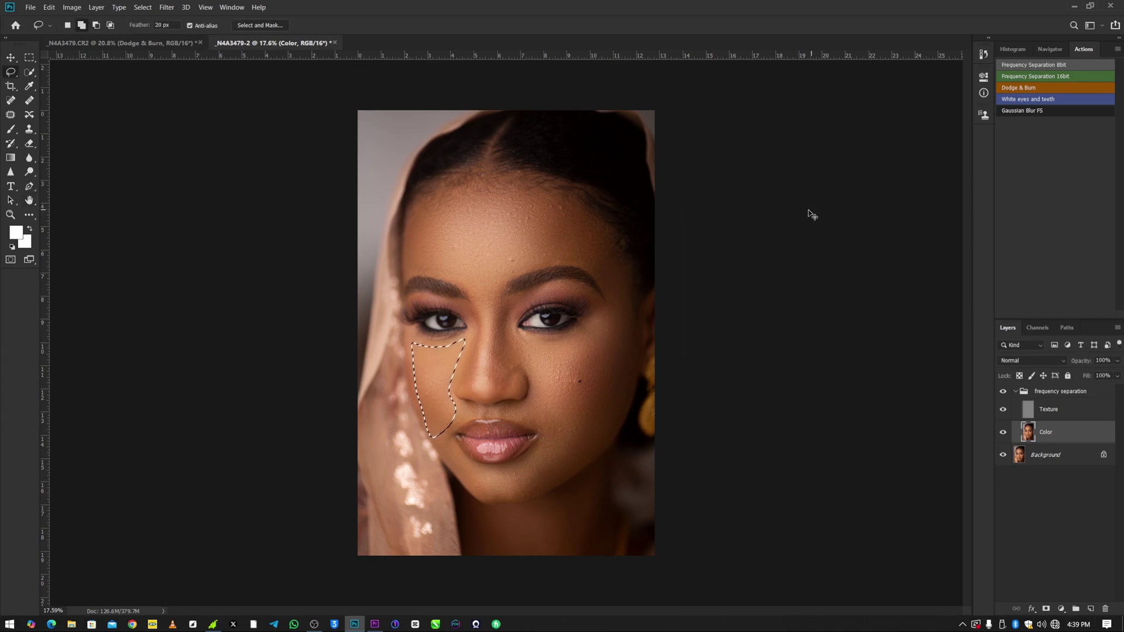
pyautogui.hotkey('ctrl', 'd')
# Lasso the chin below the lips, apply a Gaussian Blur with a radius of 41.5 pixels, and deselect.
pyautogui.moveTo(541, 464)
pyautogui.mouseDown()
pyautogui.moveTo(459, 464)
pyautogui.moveTo(471, 487)
pyautogui.moveTo(506, 500)
pyautogui.moveTo(539, 491)
pyautogui.moveTo(549, 464)
pyautogui.mouseUp()
pyautogui.click(168, 8)
pyautogui.moveTo(226, 124)
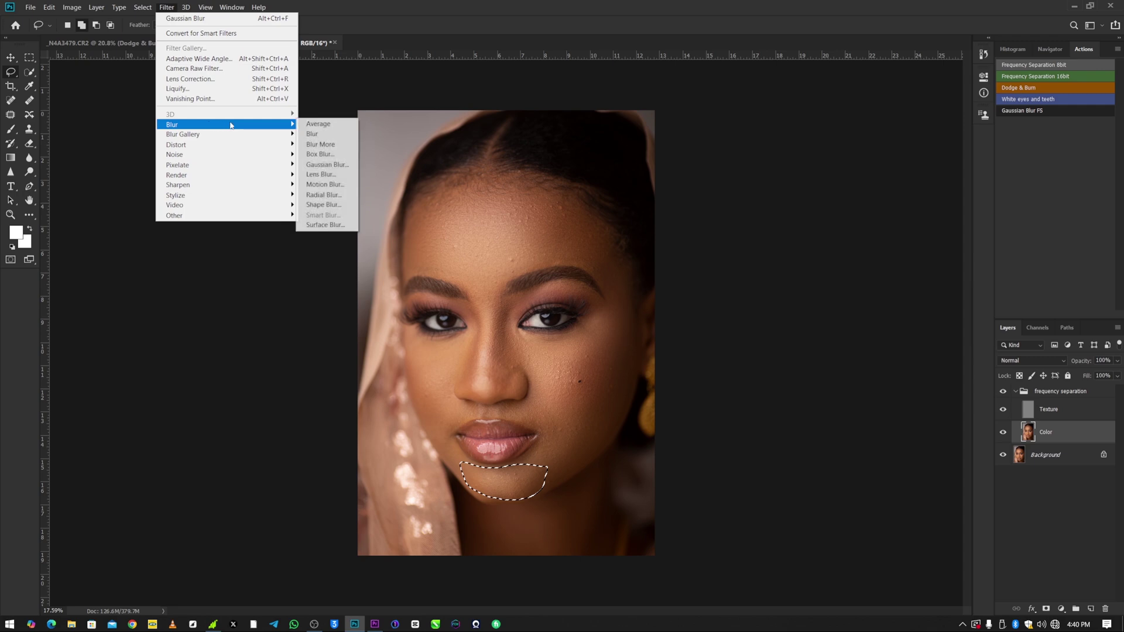
pyautogui.click(326, 165)
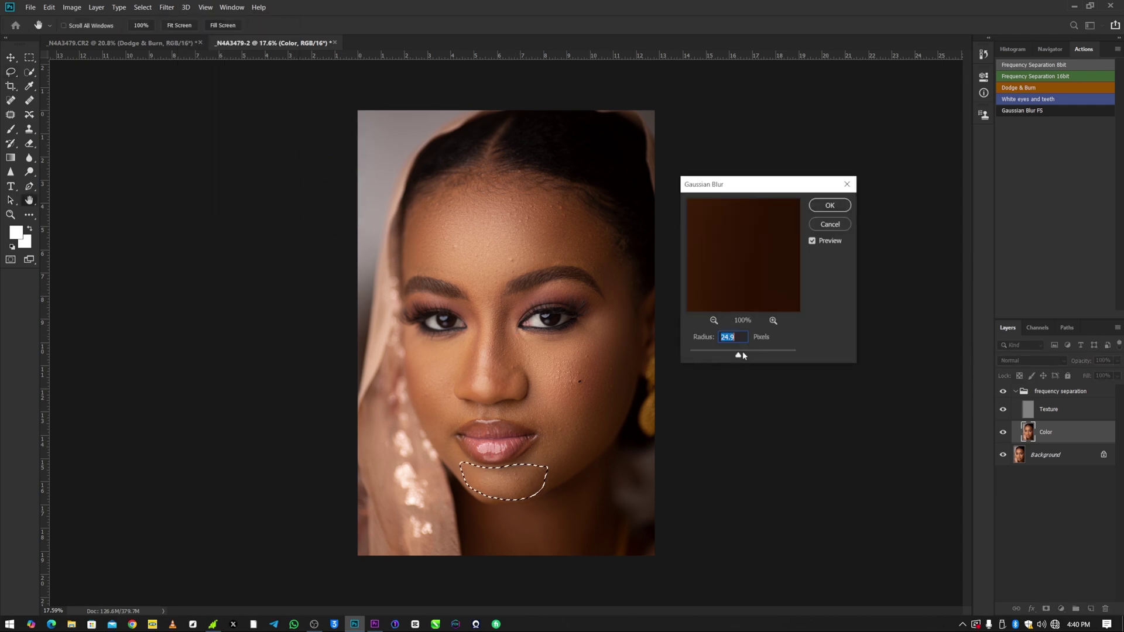
pyautogui.click(743, 354)
pyautogui.click(814, 207)
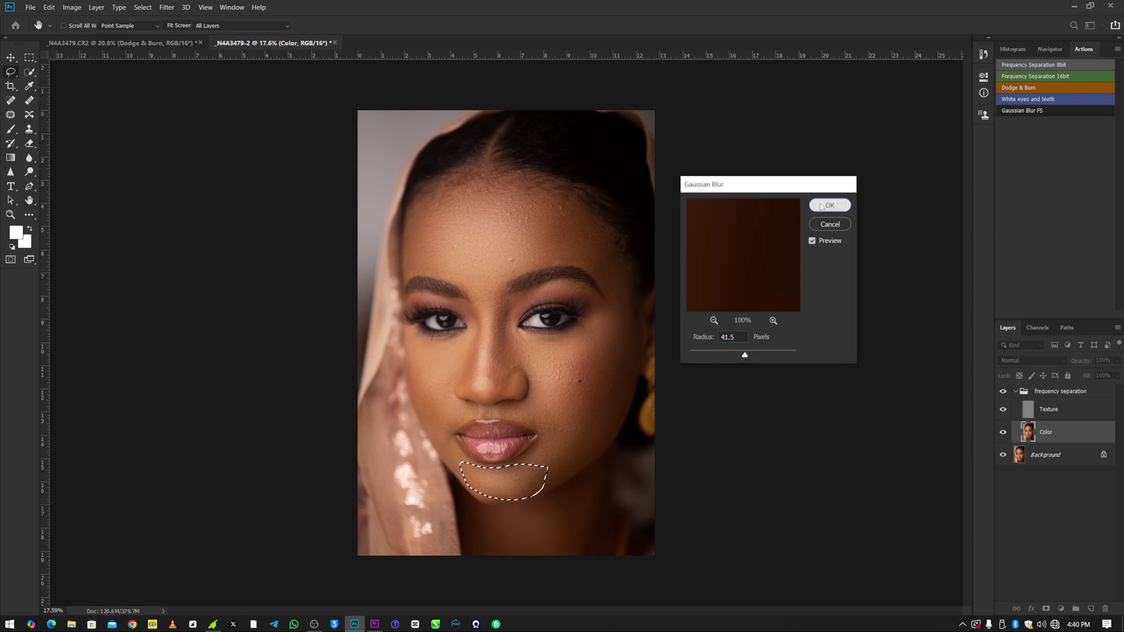
pyautogui.hotkey('ctrl', 'd')
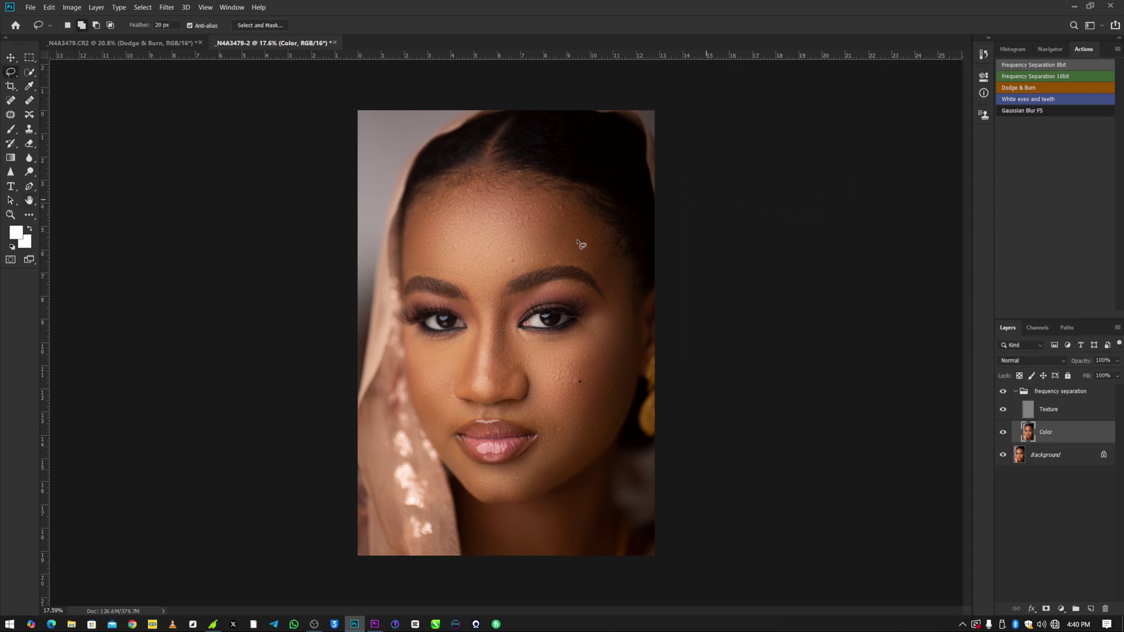
# Lasso the shaded side of the nose, apply a Gaussian Blur with a radius of 36.0 pixels, and deselect.
pyautogui.moveTo(508, 300); pyautogui.dragTo(495, 338)
pyautogui.moveTo(508, 387)
pyautogui.mouseDown()
pyautogui.moveTo(520, 367)
pyautogui.moveTo(508, 301)
pyautogui.mouseUp()
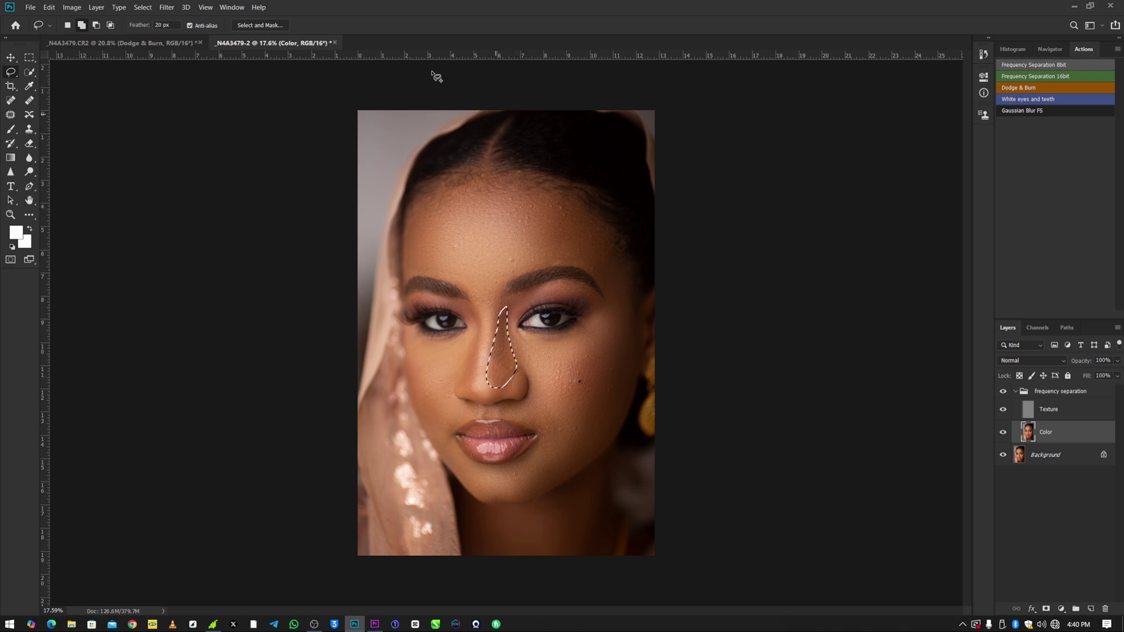
pyautogui.click(168, 7)
pyautogui.moveTo(253, 126)
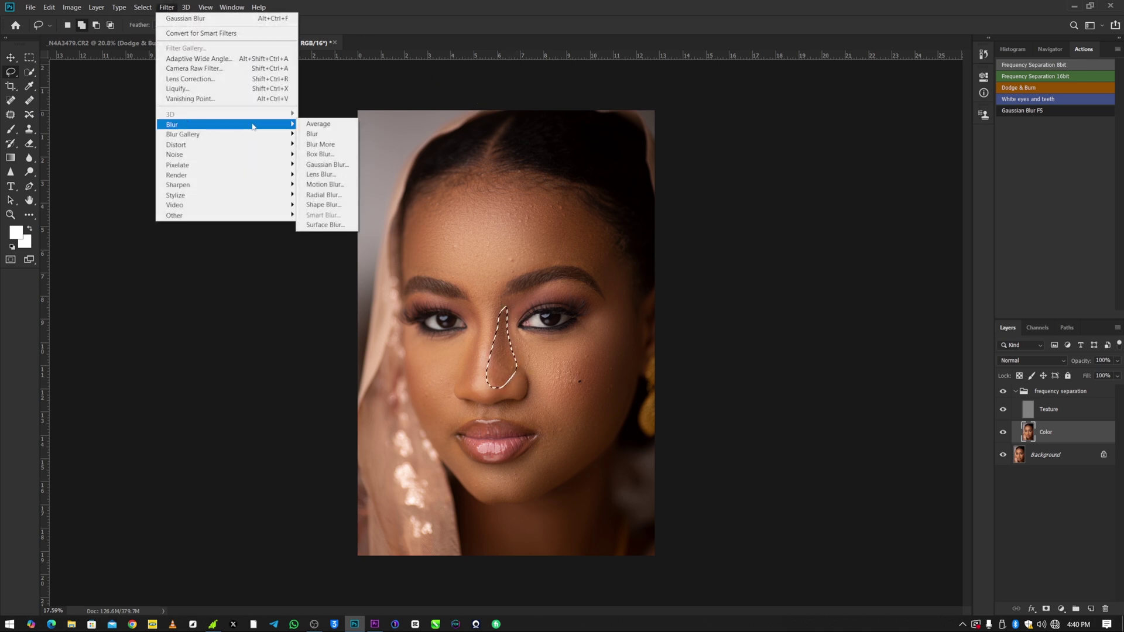
pyautogui.click(328, 166)
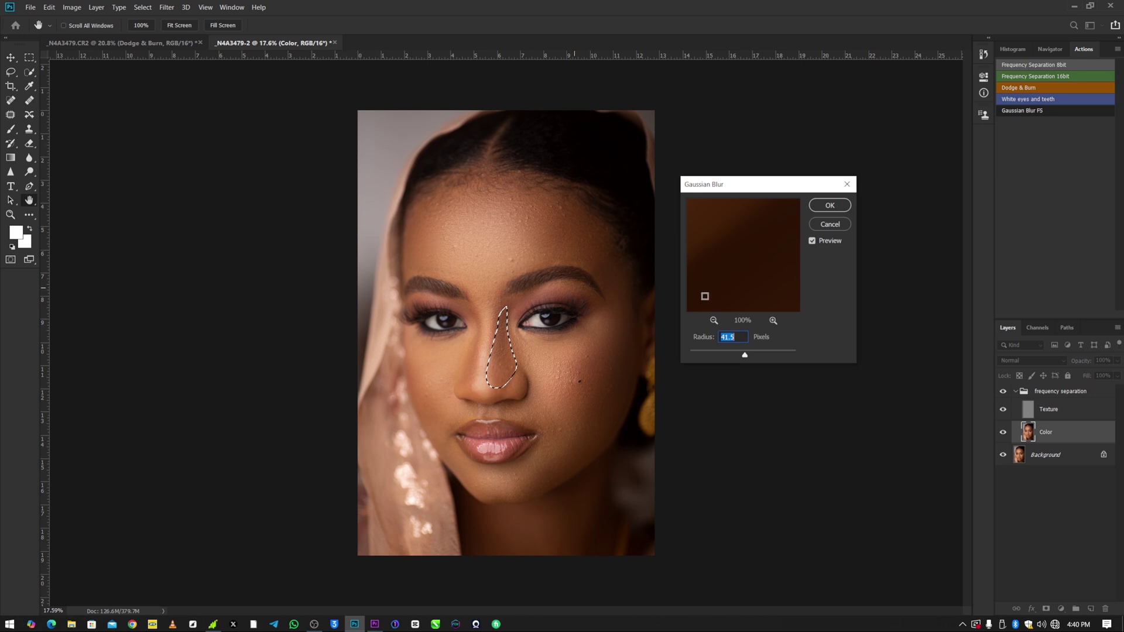
pyautogui.moveTo(744, 355); pyautogui.dragTo(744, 355)
pyautogui.click(825, 206)
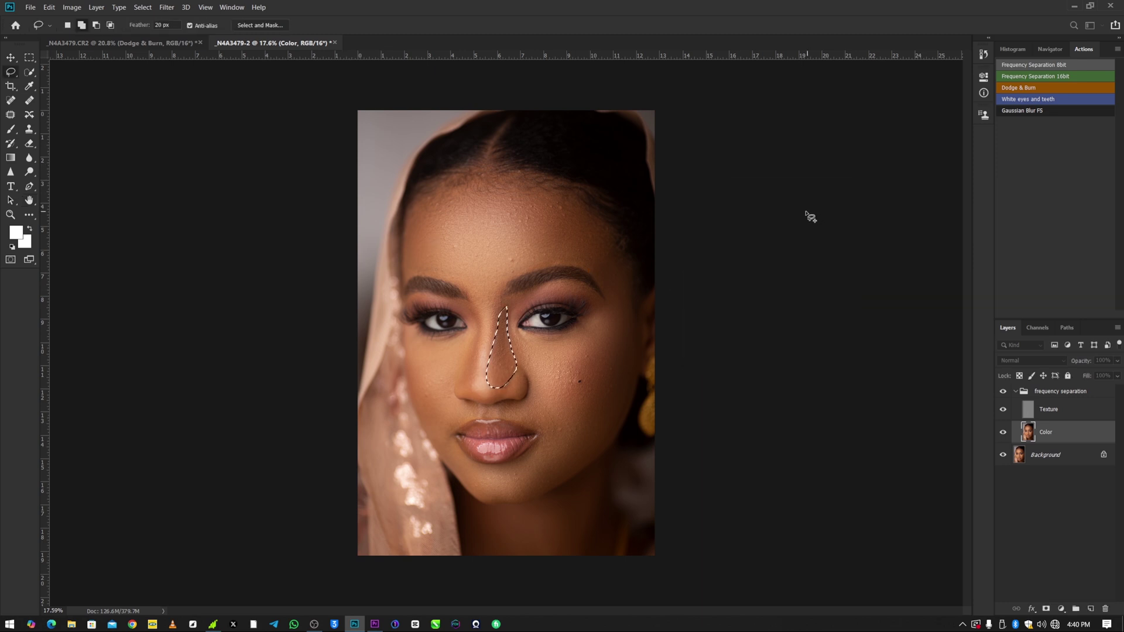
pyautogui.hotkey('ctrl', 'd')
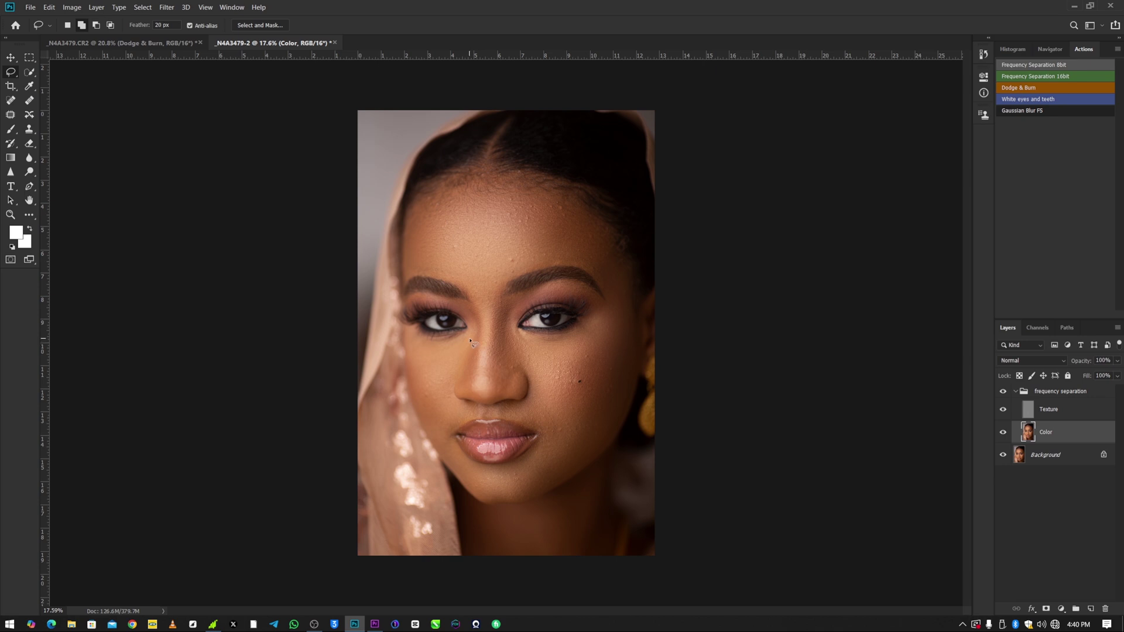
# Lasso the narrow strip on the veil side of the nose, apply a 30.4 pixel Gaussian Blur, and deselect.
pyautogui.moveTo(467, 329); pyautogui.dragTo(462, 374)
pyautogui.click(167, 7)
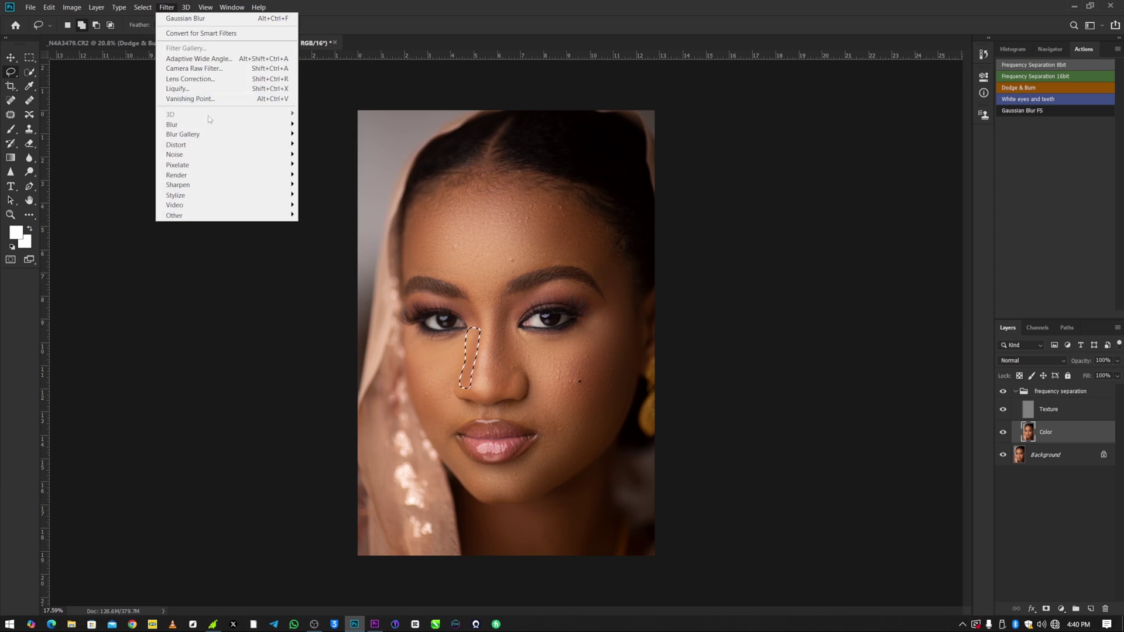
pyautogui.moveTo(279, 125)
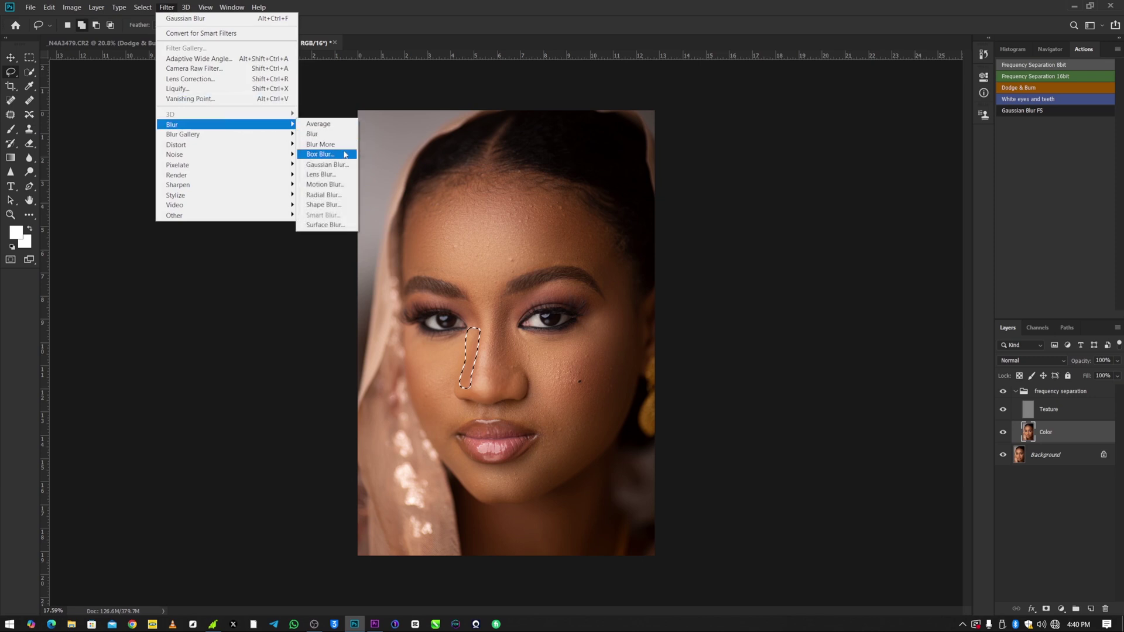
pyautogui.click(326, 165)
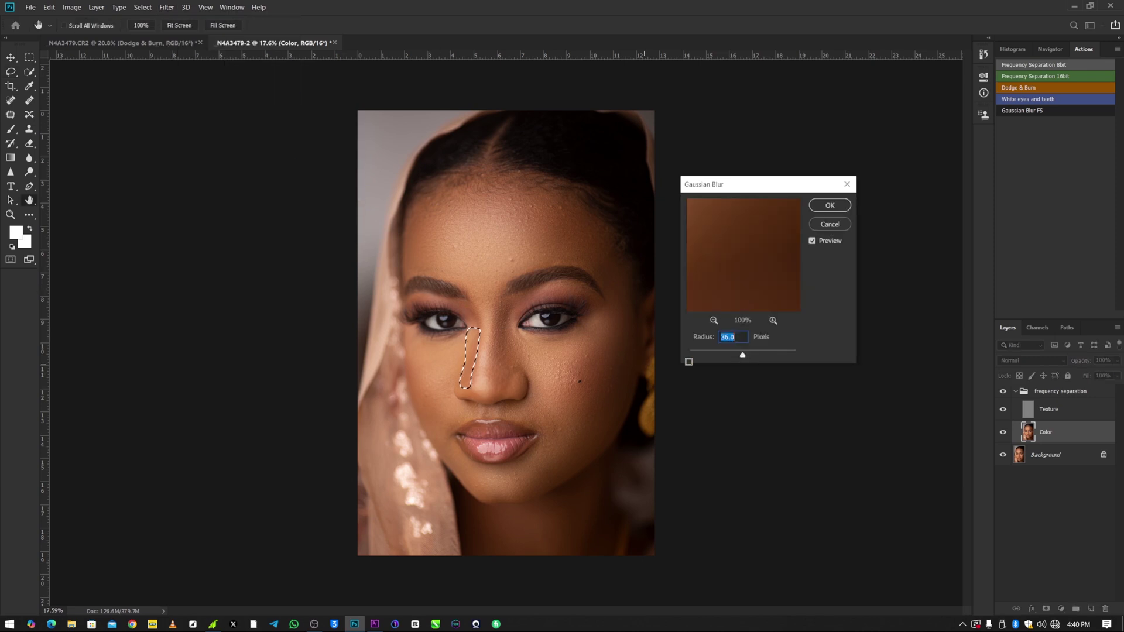
pyautogui.moveTo(742, 355); pyautogui.dragTo(740, 356)
pyautogui.click(829, 205)
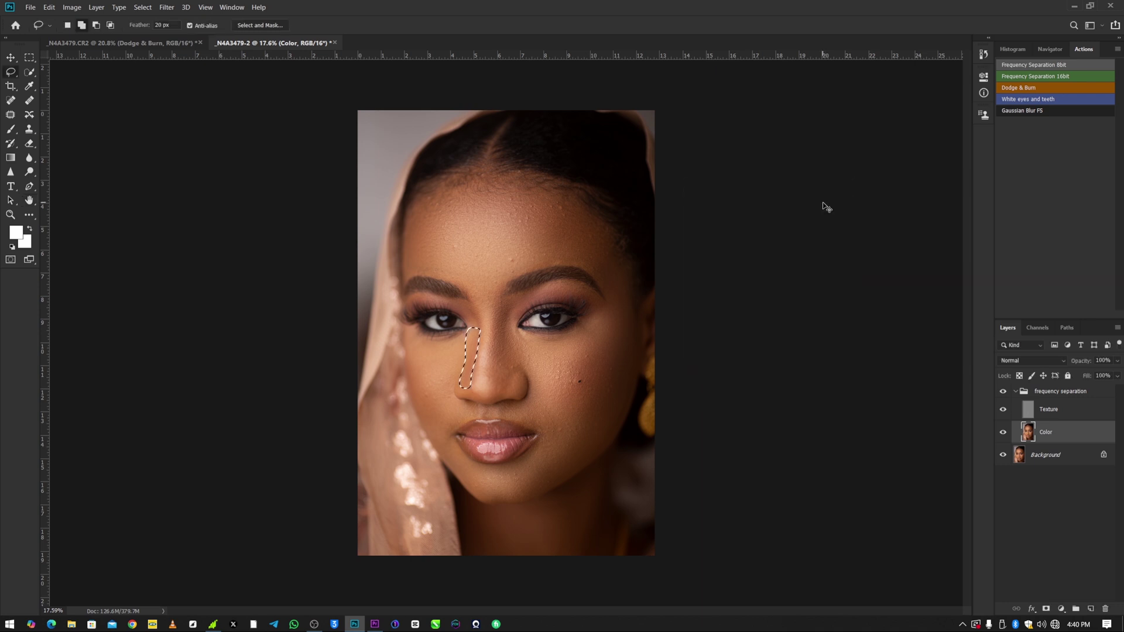
pyautogui.hotkey('ctrl', 'd')
# Lasso the bridge of the nose from between the eyebrows to the tip, apply Gaussian Blur, and deselect.
pyautogui.moveTo(484, 379)
pyautogui.mouseDown()
pyautogui.moveTo(497, 296)
pyautogui.moveTo(495, 356)
pyautogui.mouseUp()
pyautogui.moveTo(476, 285); pyautogui.dragTo(486, 274)
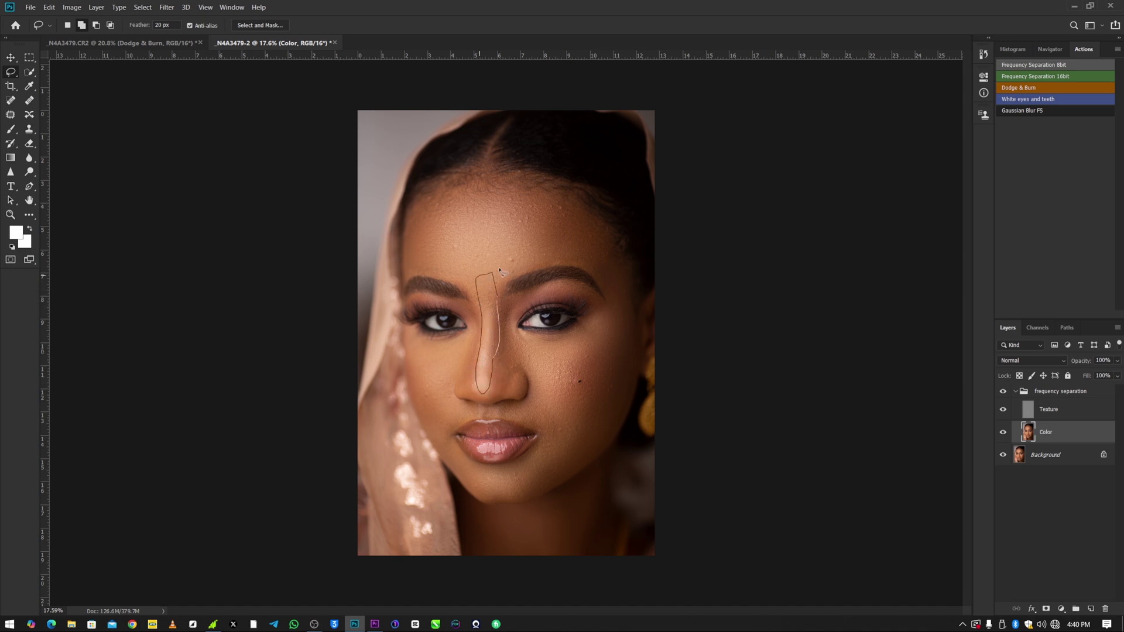
pyautogui.click(159, 7)
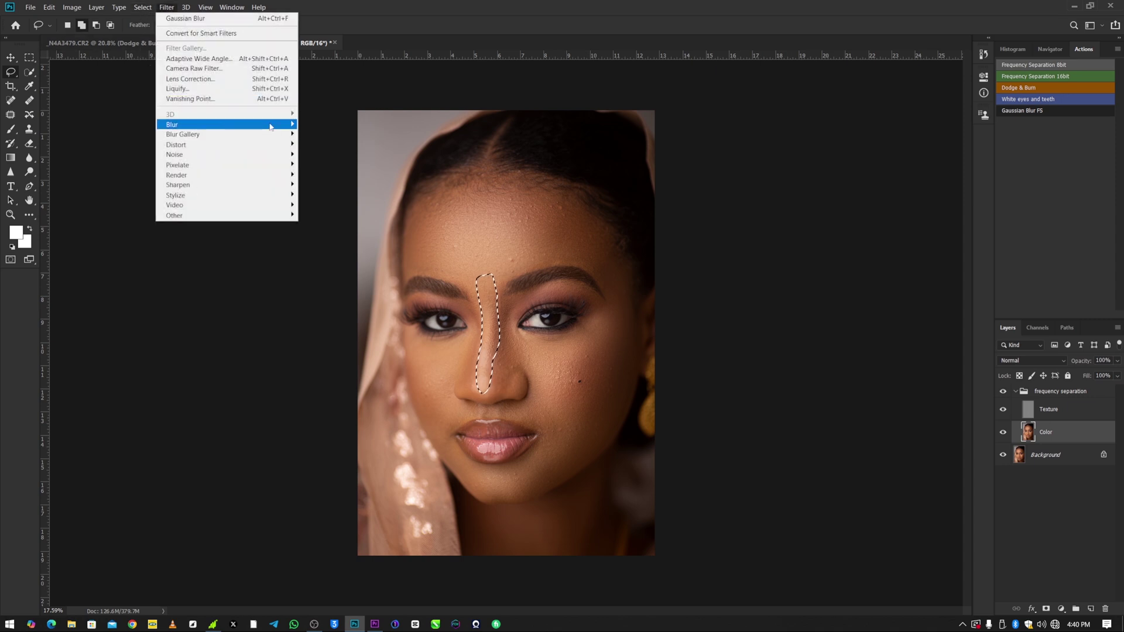
pyautogui.moveTo(275, 125)
pyautogui.click(326, 165)
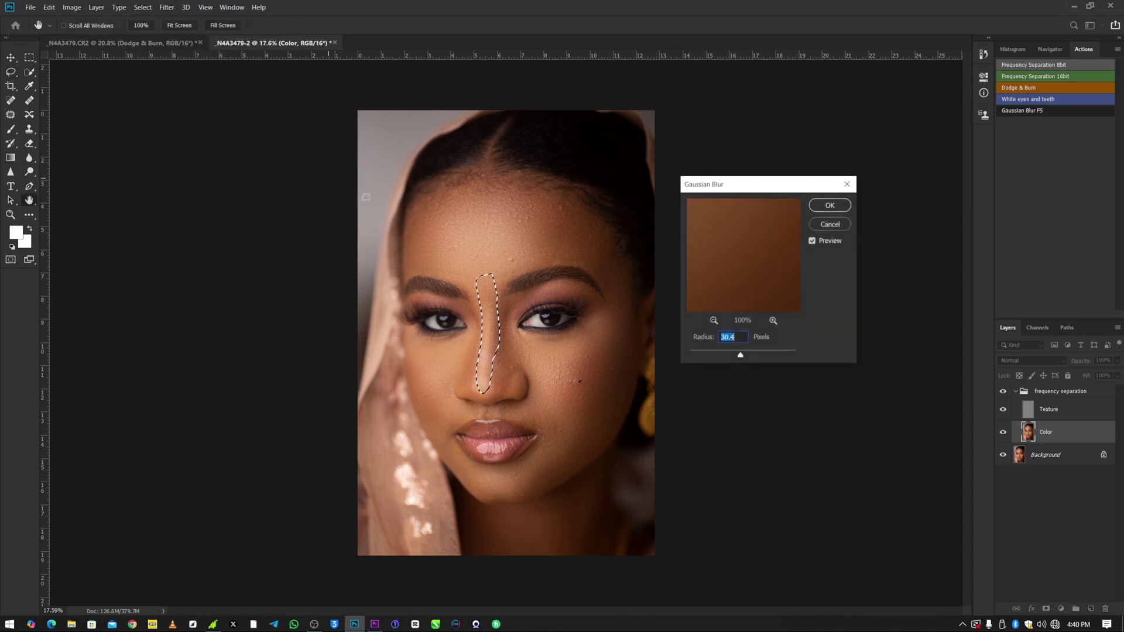
pyautogui.moveTo(740, 355); pyautogui.dragTo(740, 356)
pyautogui.click(819, 206)
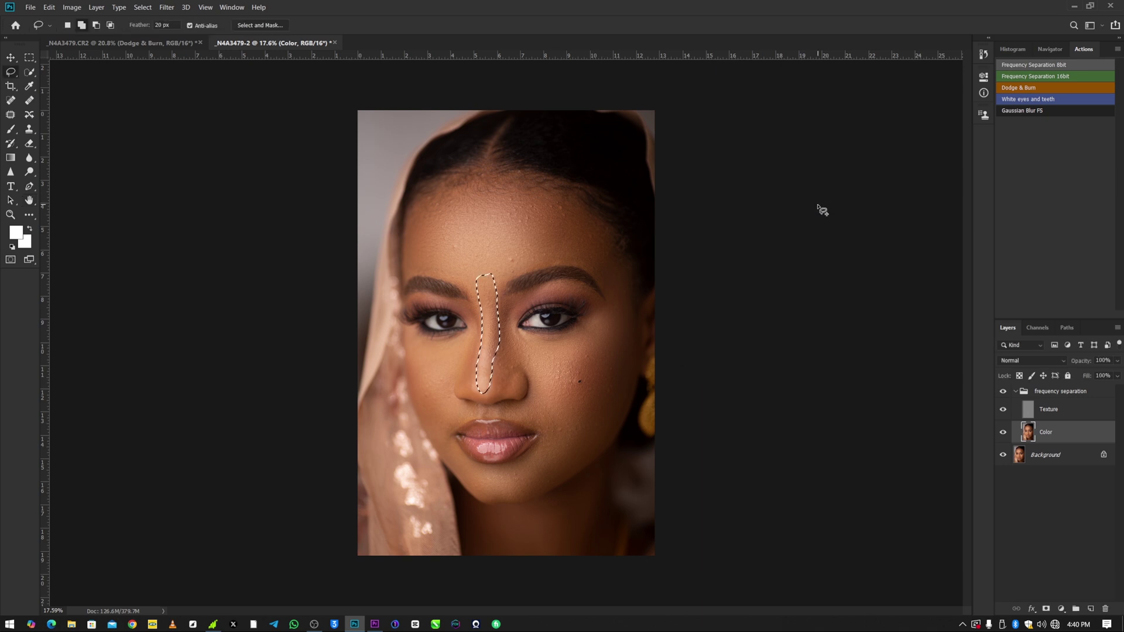
pyautogui.hotkey('ctrl', 'd')
# Toggle the visibility of the frequency separation group to compare the face before and after the retouch.
pyautogui.press('z')
pyautogui.moveTo(505, 329); pyautogui.dragTo(571, 329)
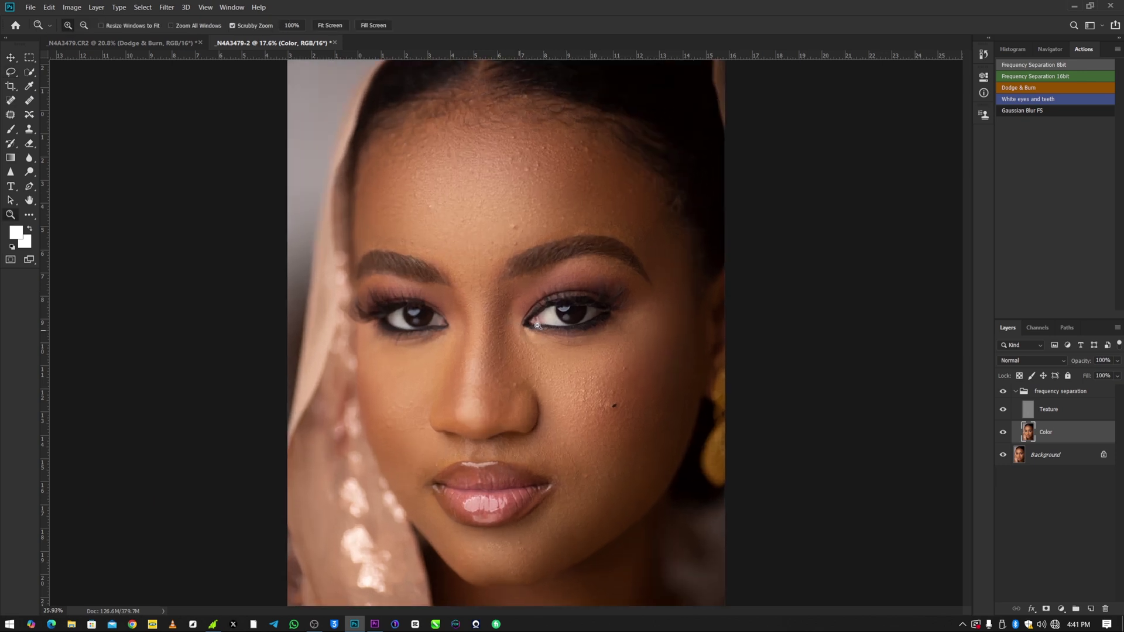
pyautogui.click(1002, 393)
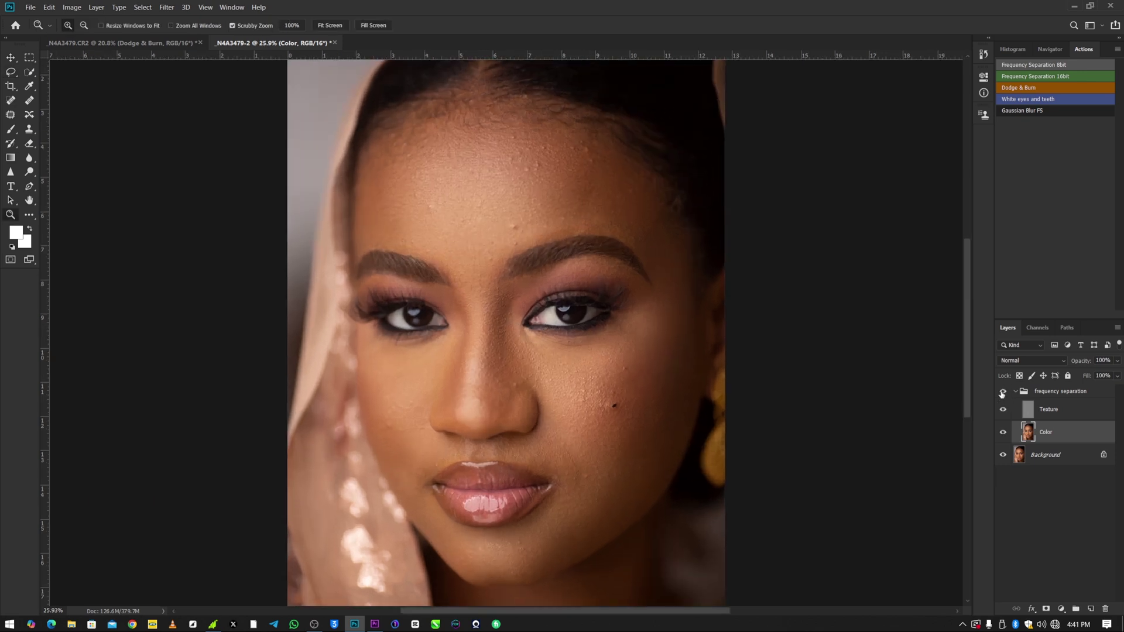
# Hide and show the frequency separation group again to recheck the smoothed skin against the original.
pyautogui.click(1002, 394)
pyautogui.click(1002, 393)
pyautogui.click(1002, 393)
# On the Texture layer, remove the raised bumps across the forehead with the Clone Stamp.
pyautogui.click(1067, 413)
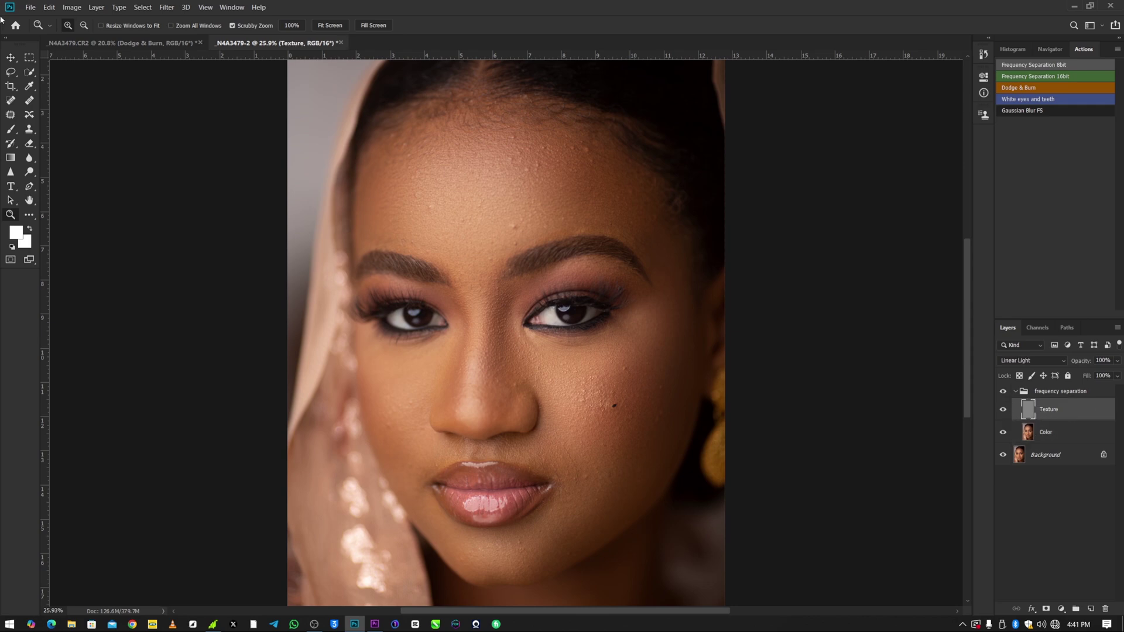
pyautogui.click(30, 130)
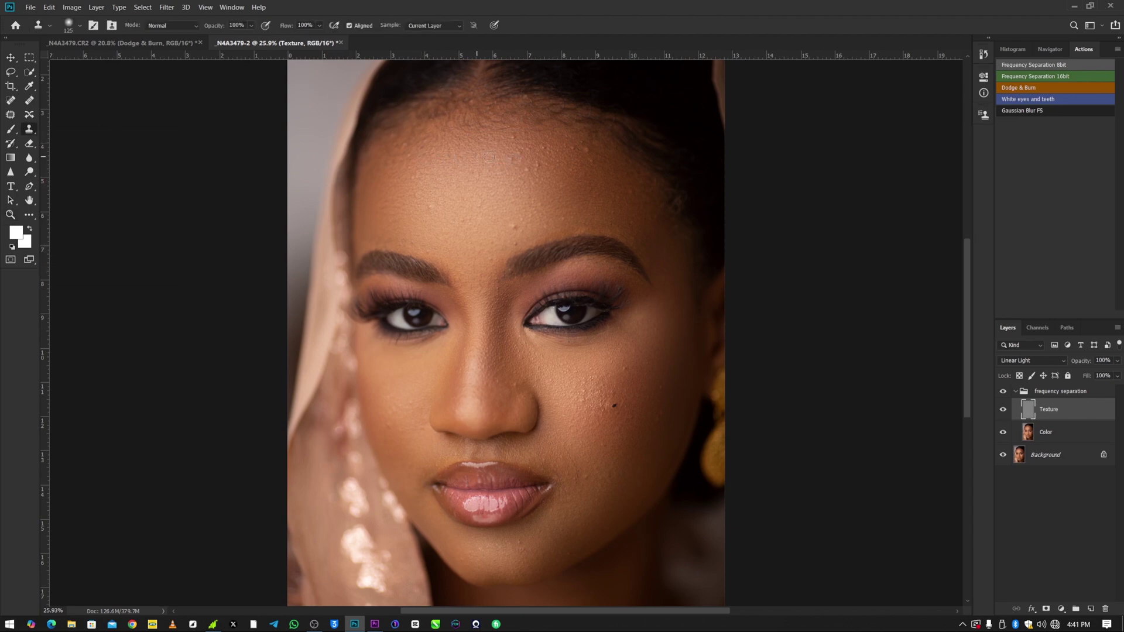
pyautogui.press('[')
pyautogui.press('[')
pyautogui.press('z')
pyautogui.moveTo(535, 151); pyautogui.dragTo(554, 141)
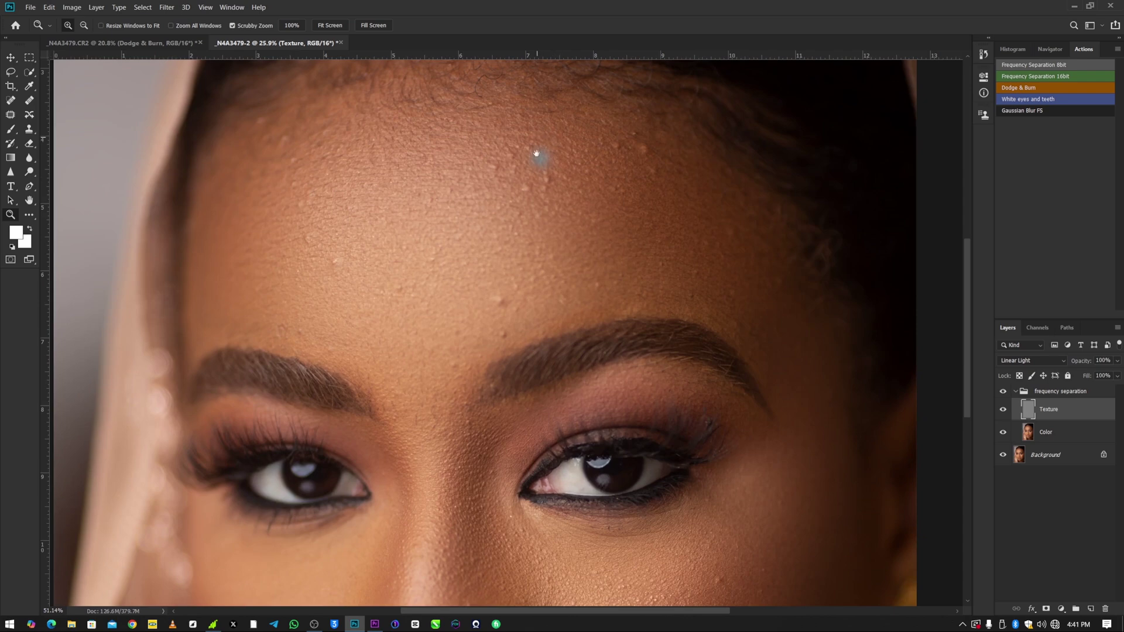
pyautogui.scroll(2, 536, 154)
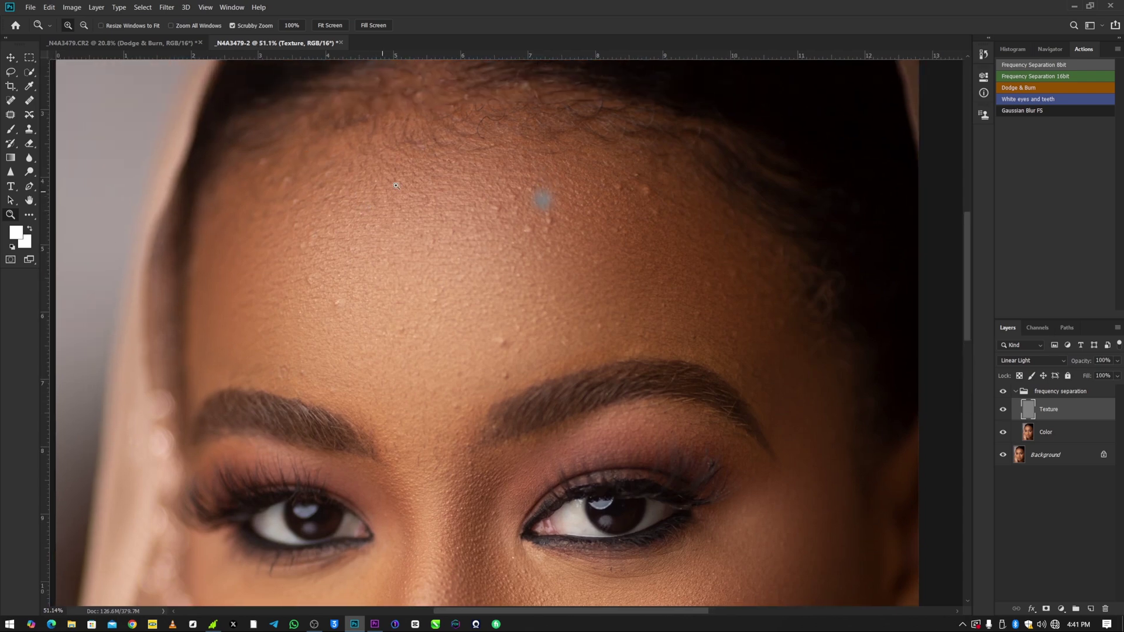
pyautogui.press('s')
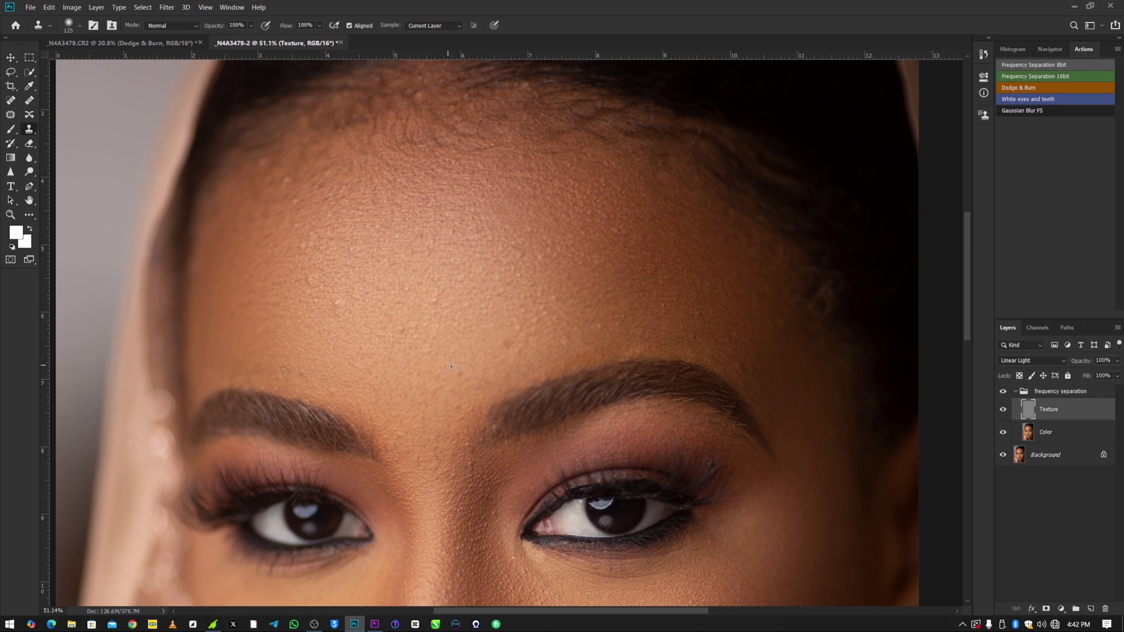
# Set the Clone Stamp size to 100 and clone out the dark spot on the cheek beside the earring.
pyautogui.press('[')
pyautogui.scroll(-5, 409, 234)
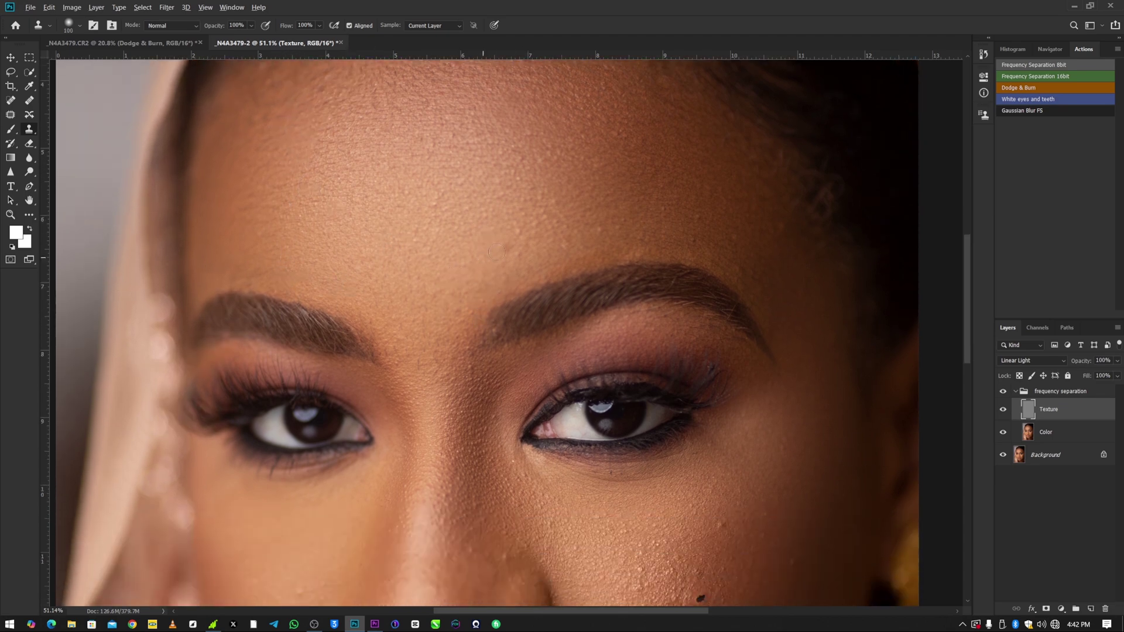
pyautogui.scroll(3, 644, 252)
pyautogui.scroll(-10, 728, 326)
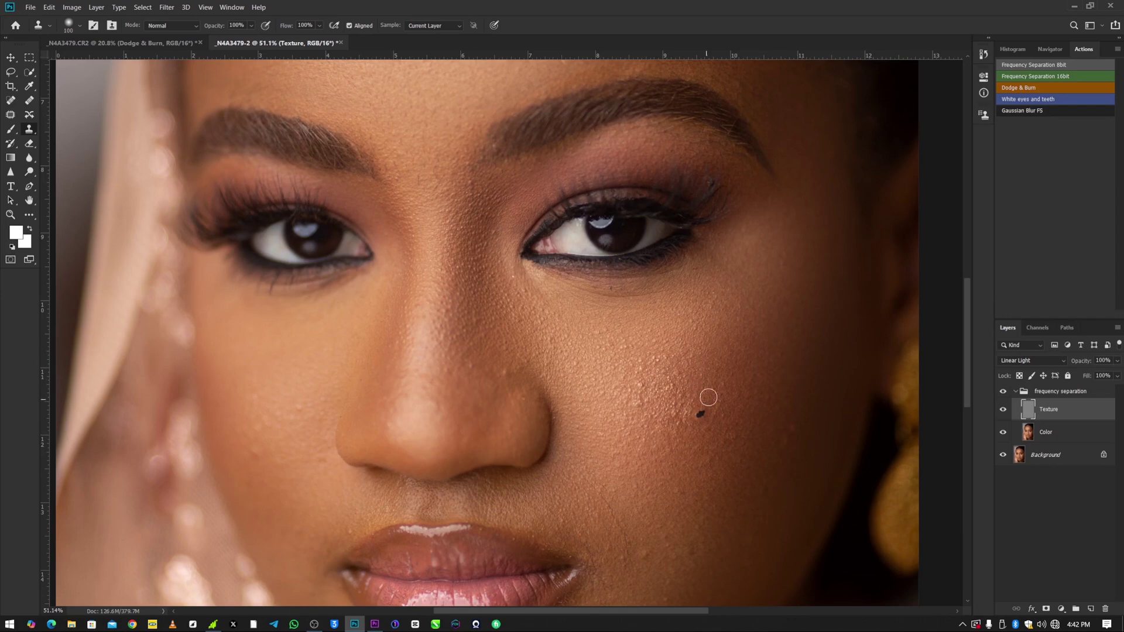
pyautogui.click(700, 413)
pyautogui.click(634, 463)
# Clone clean skin texture over the bumps on the lower cheek, beside the mouth and on the chin.
pyautogui.scroll(-6, 597, 374)
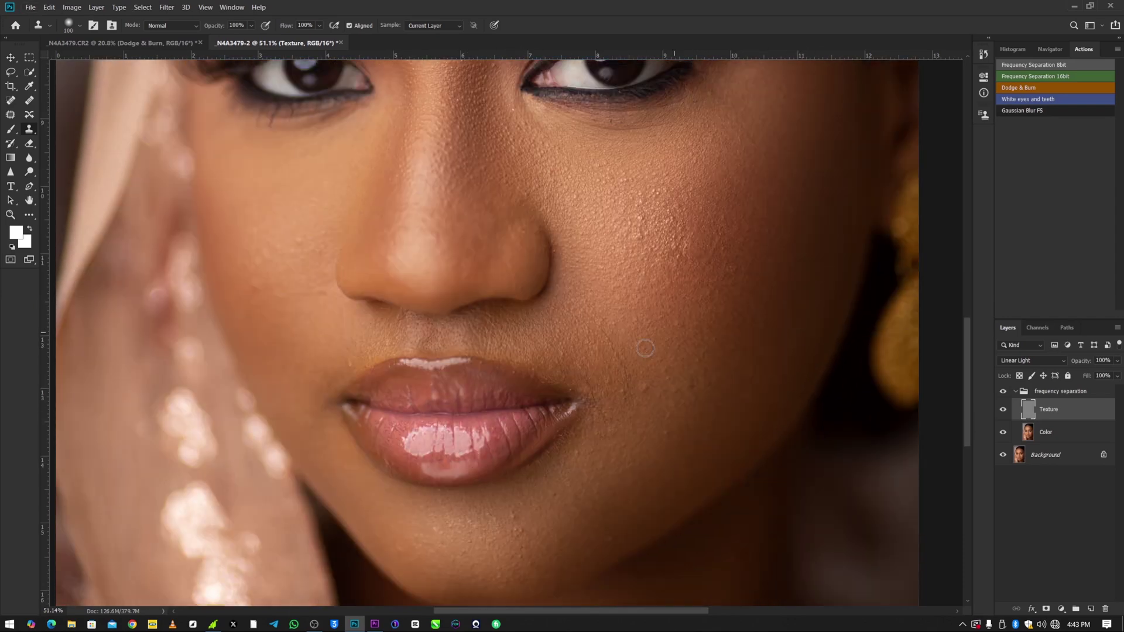
pyautogui.click(644, 389)
pyautogui.click(594, 441)
pyautogui.click(594, 420)
pyautogui.scroll(-1, 338, 380)
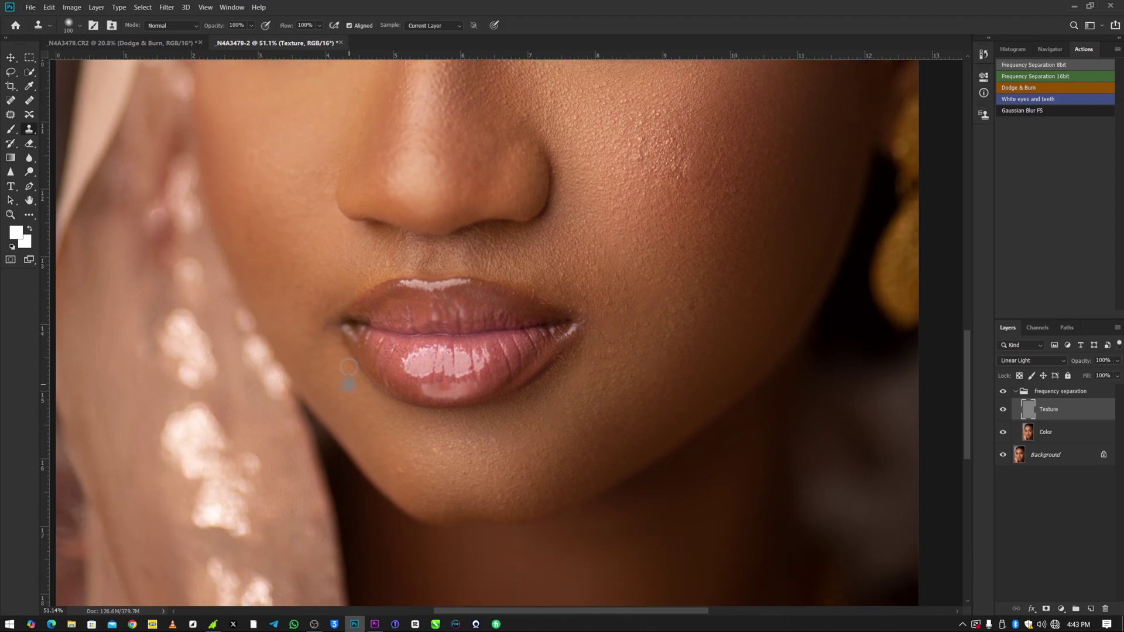
# Collapse the frequency separation group and toggle its visibility to compare the whole face before and after the texture cleanup.
pyautogui.scroll(4, 347, 376)
pyautogui.press('z')
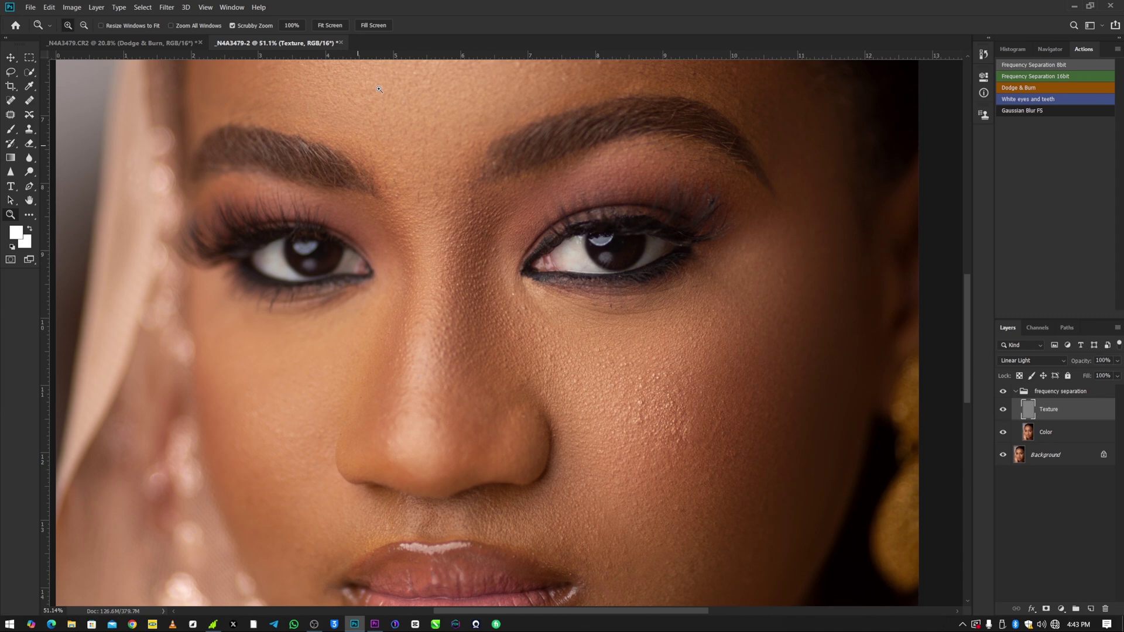
pyautogui.click(321, 27)
pyautogui.moveTo(500, 363)
pyautogui.mouseDown()
pyautogui.moveTo(516, 367)
pyautogui.moveTo(514, 356)
pyautogui.mouseUp()
pyautogui.click(1016, 391)
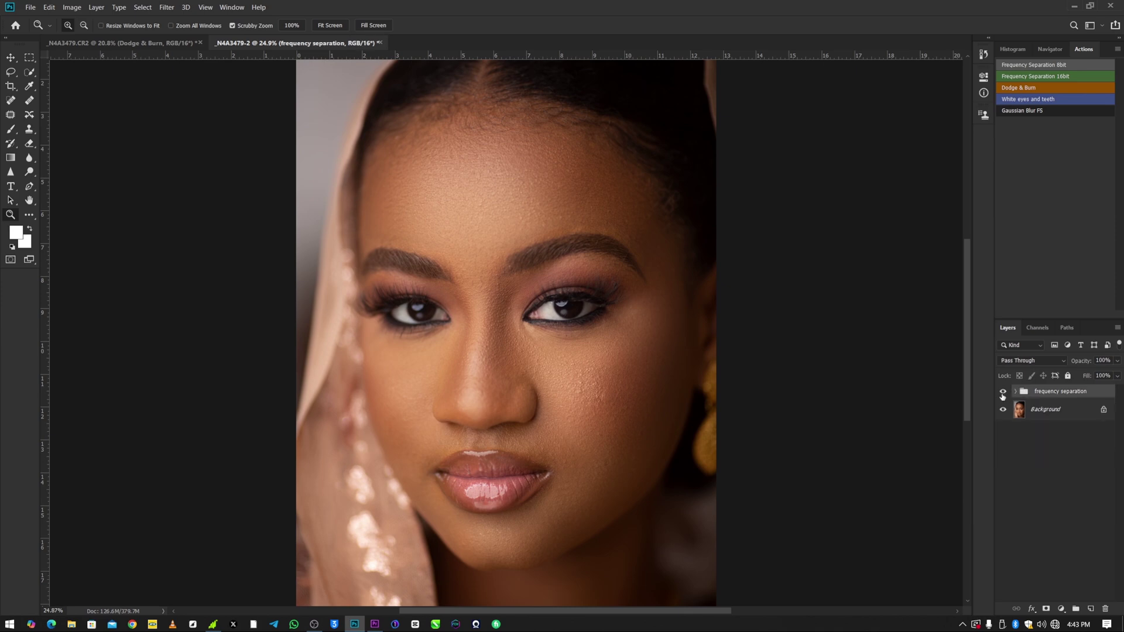
pyautogui.click(1002, 395)
pyautogui.click(1001, 395)
pyautogui.click(1001, 396)
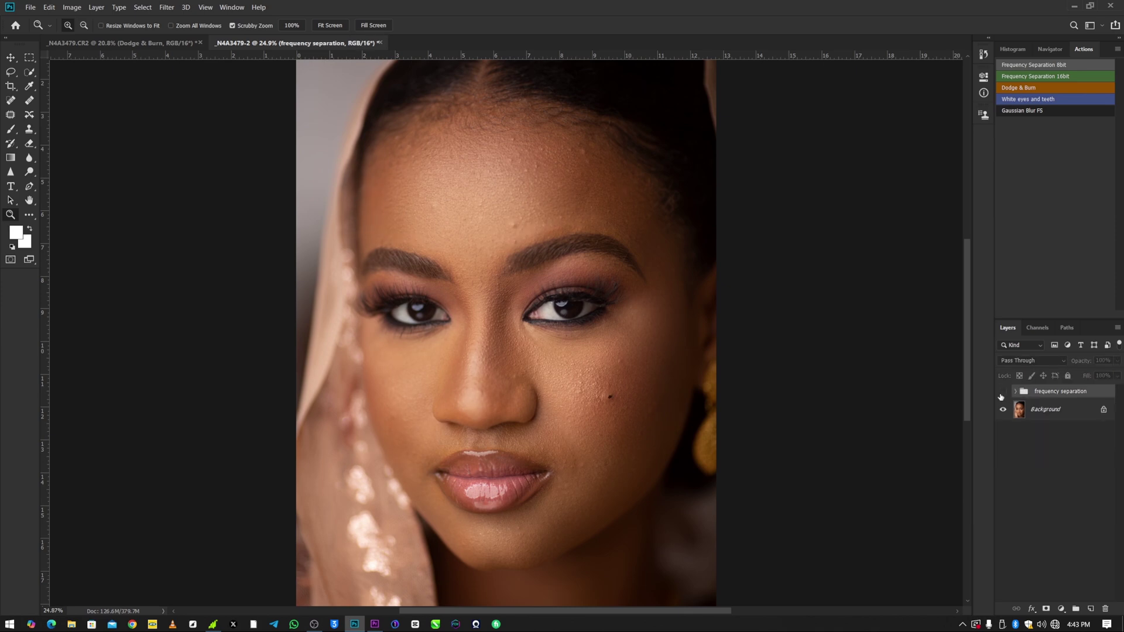
pyautogui.click(1001, 396)
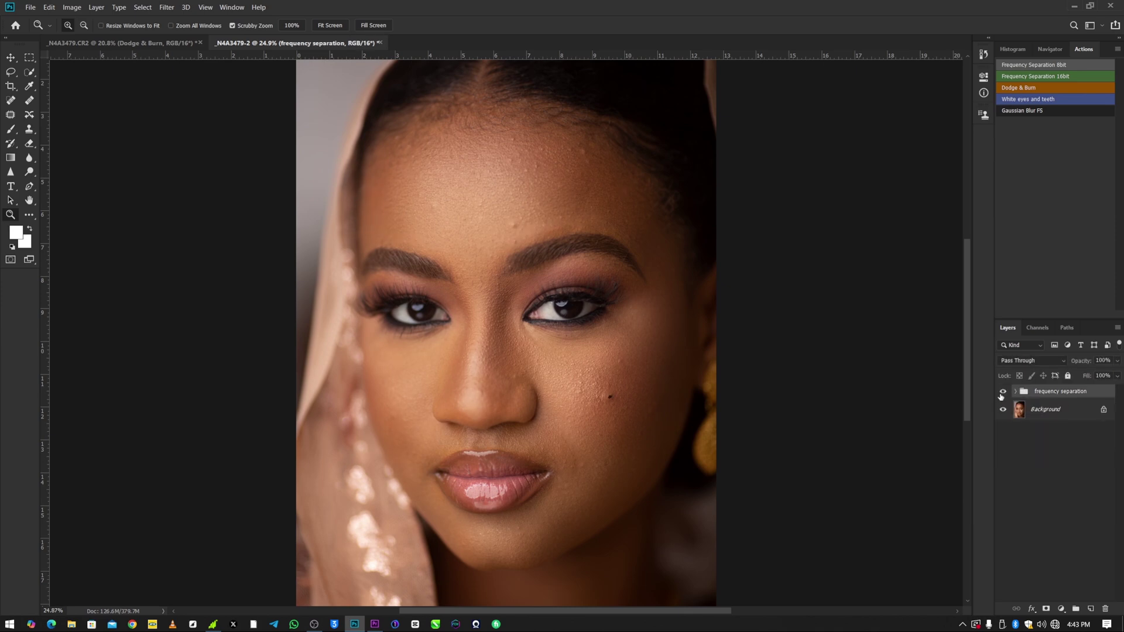